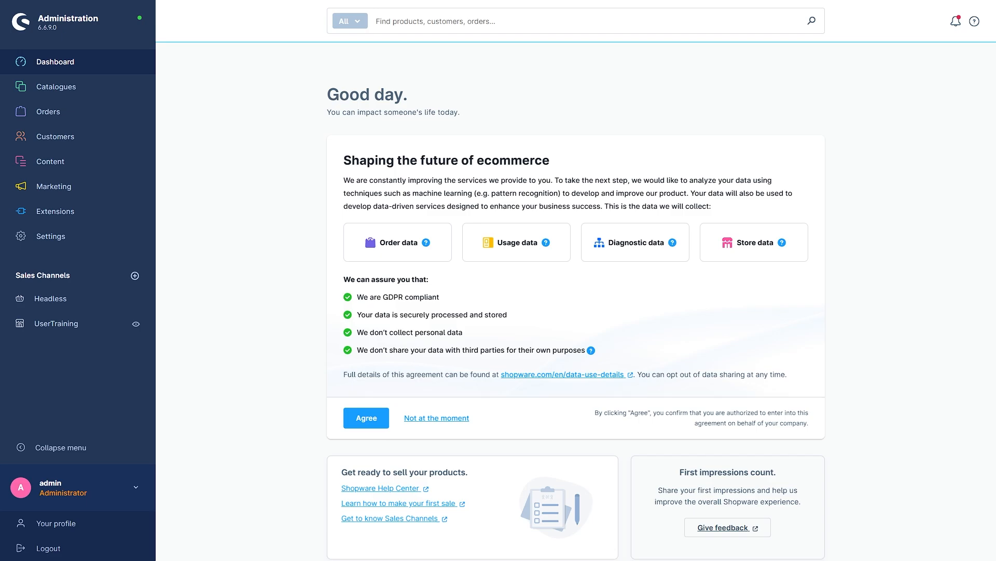
# Open the American Ultra Stratocaster from the Catalogues > Products list.
pyautogui.moveTo(125, 86)
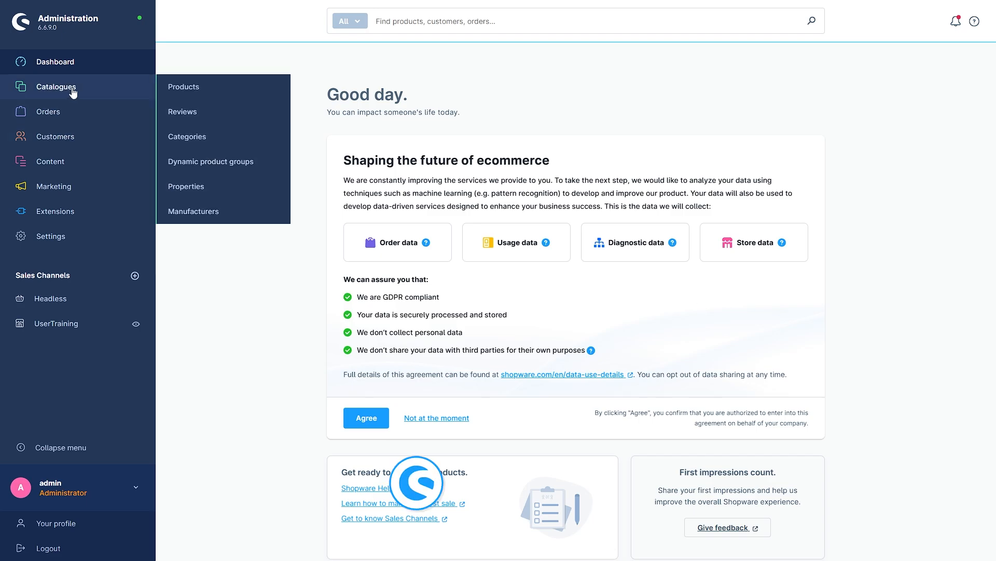
pyautogui.click(210, 92)
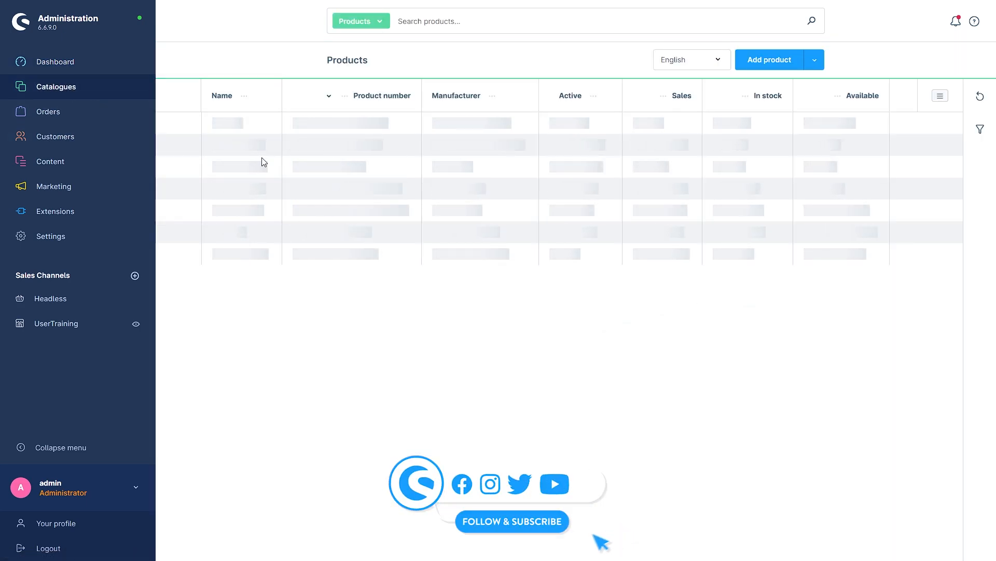
pyautogui.click(256, 146)
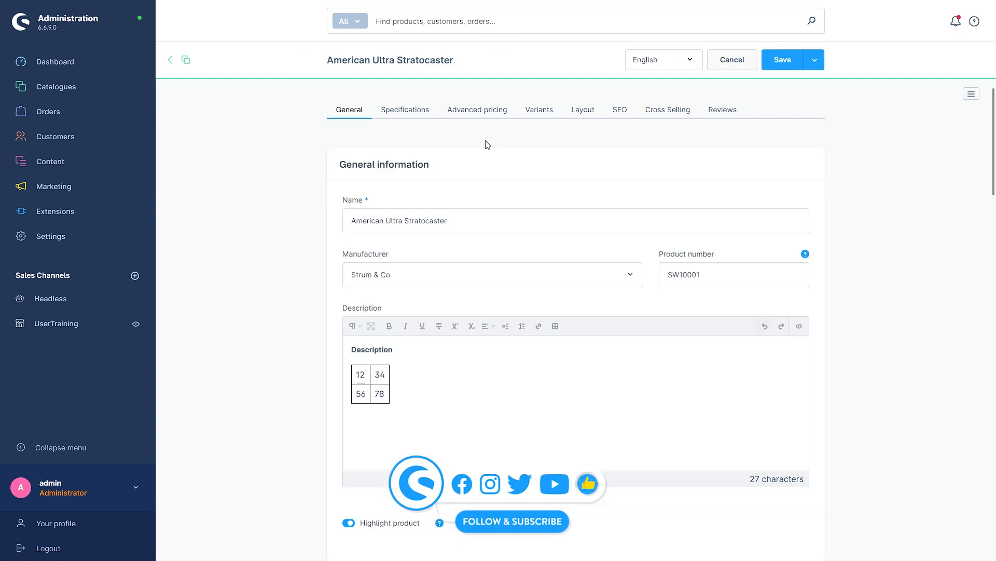
# Turn on the Highlight product toggle for the American Ultra Stratocaster.
pyautogui.click(971, 93)
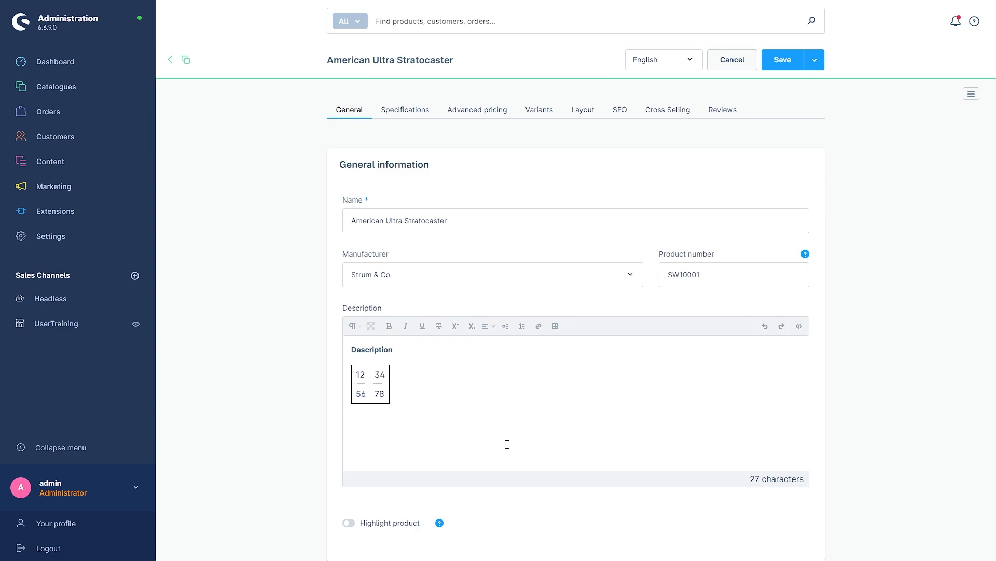
pyautogui.scroll(-3, 233, 469)
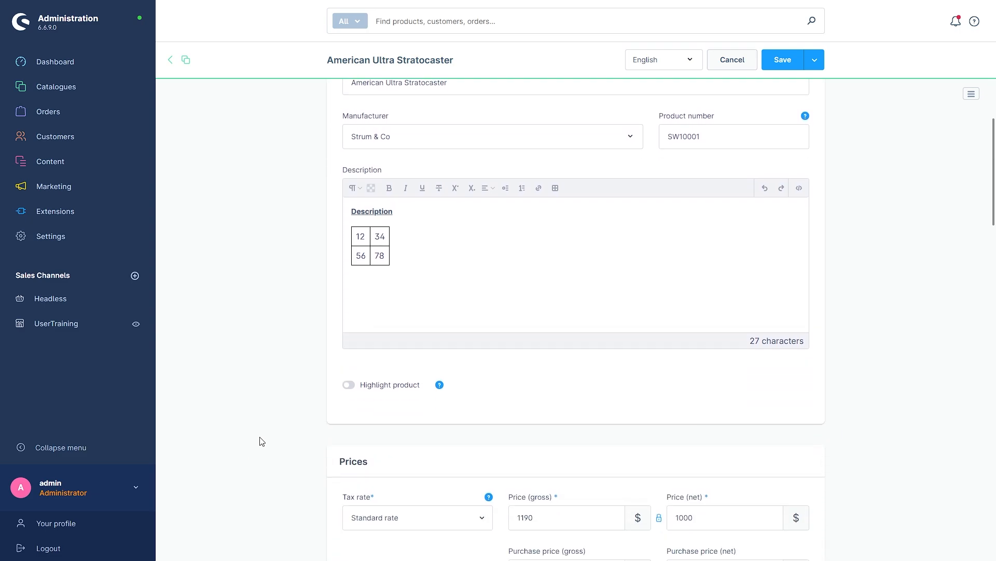
pyautogui.click(351, 386)
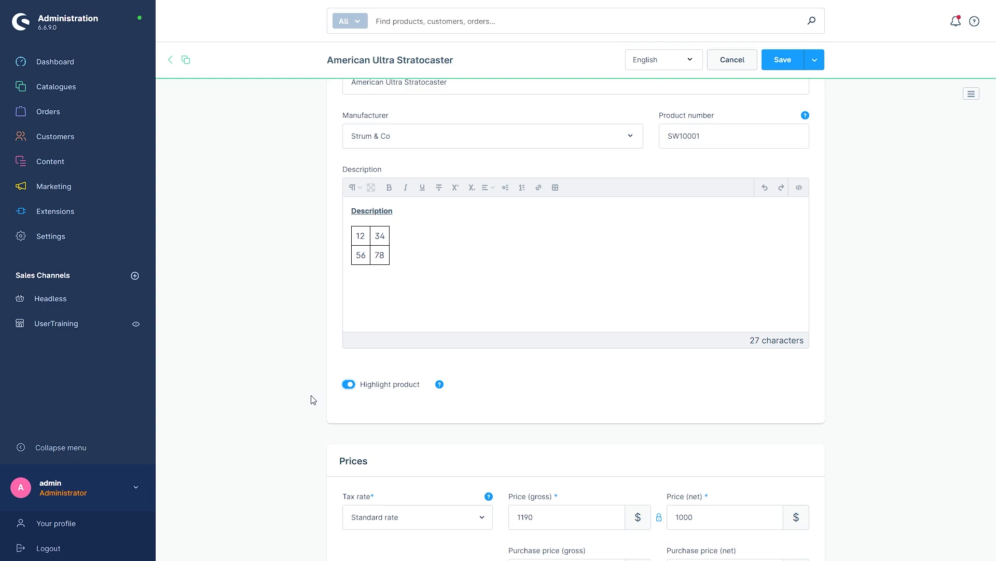
pyautogui.scroll(-4, 313, 400)
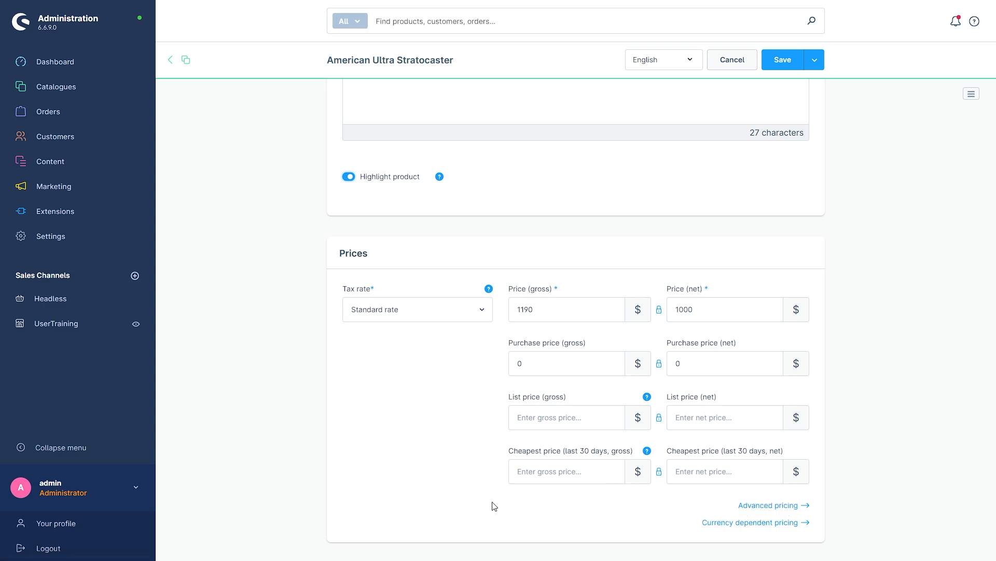
pyautogui.scroll(-12, 493, 505)
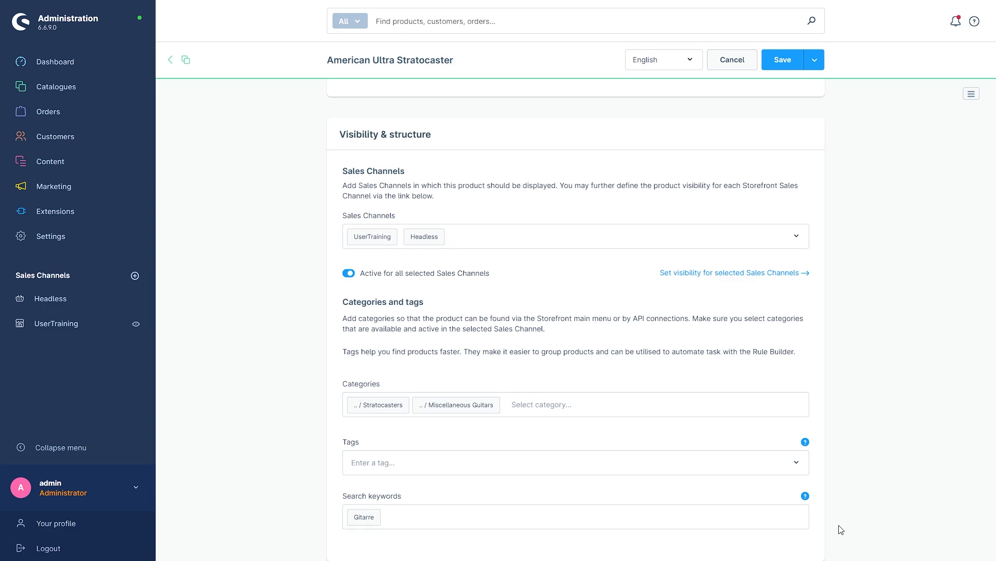
# Add 'customizable guitar' as a search keyword next to the existing 'Gitarre'.
pyautogui.click(394, 516)
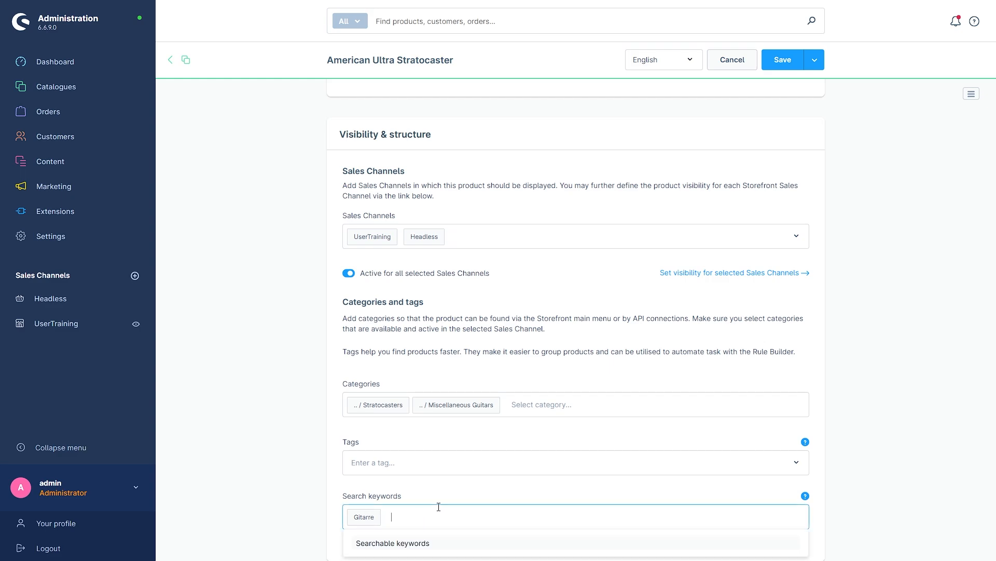
pyautogui.write('customizable guitar')
pyautogui.press('Return')
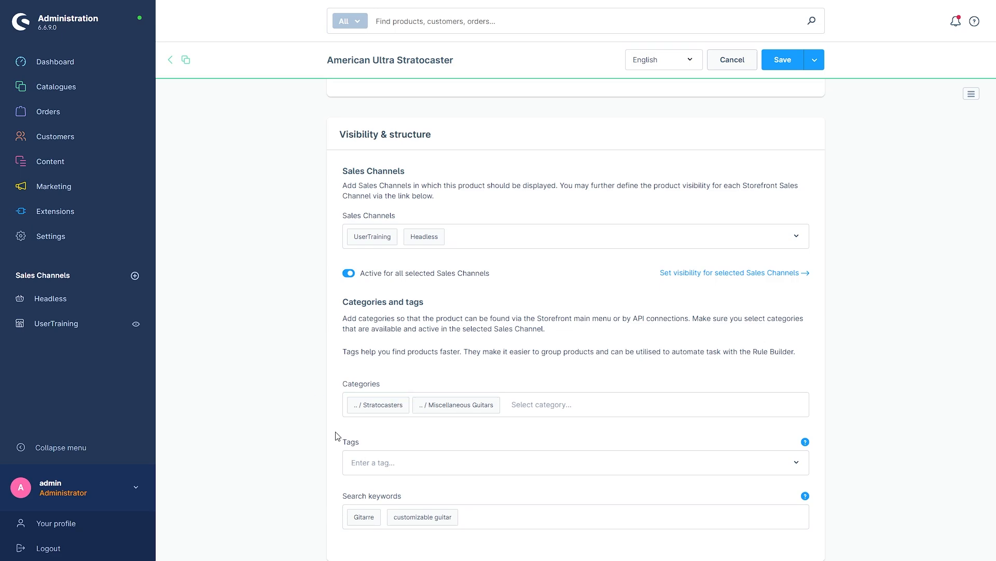
pyautogui.scroll(-10, 358, 448)
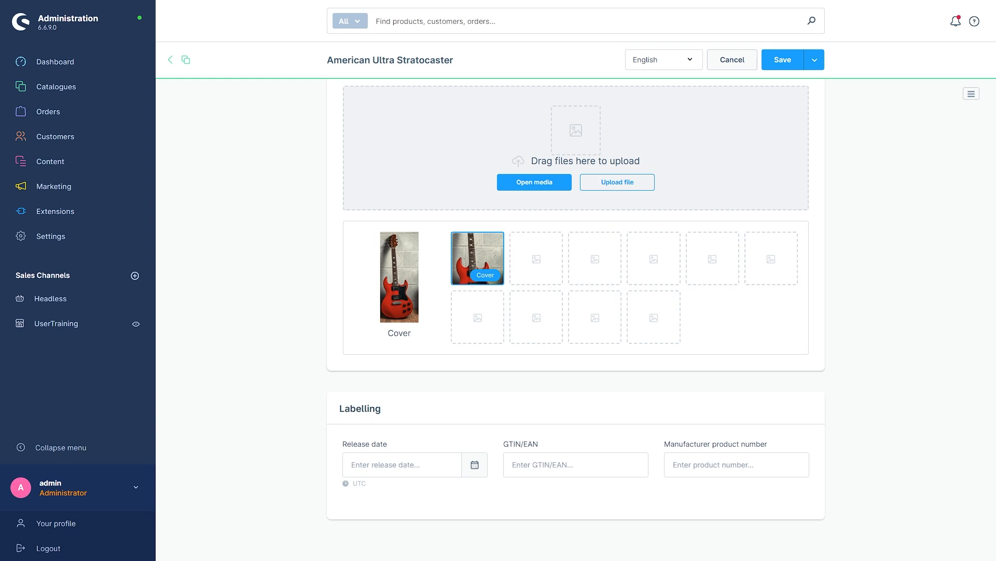
# Set the release date to 18 March 2025 using the calendar.
pyautogui.click(474, 465)
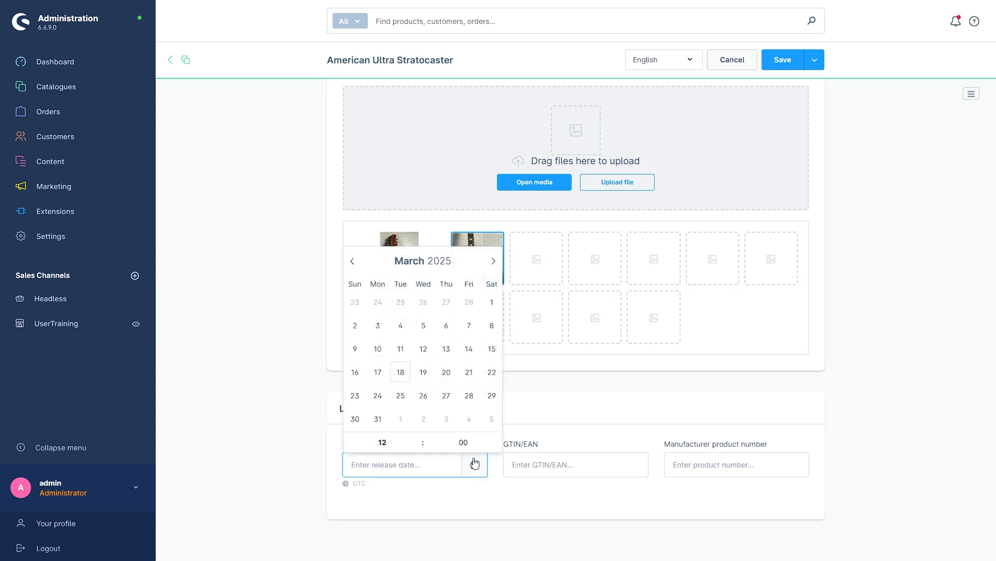
pyautogui.click(400, 372)
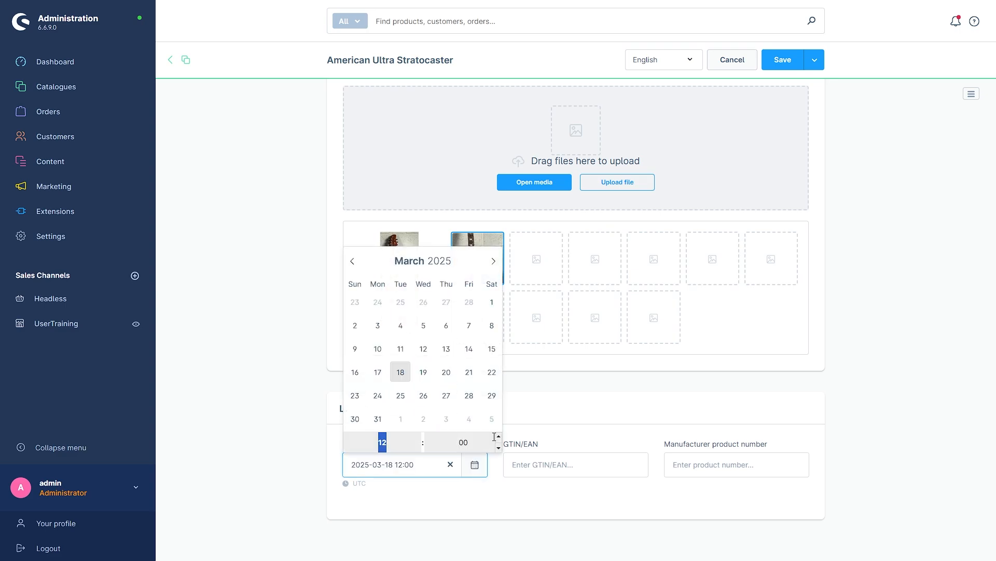
pyautogui.click(564, 498)
pyautogui.click(529, 456)
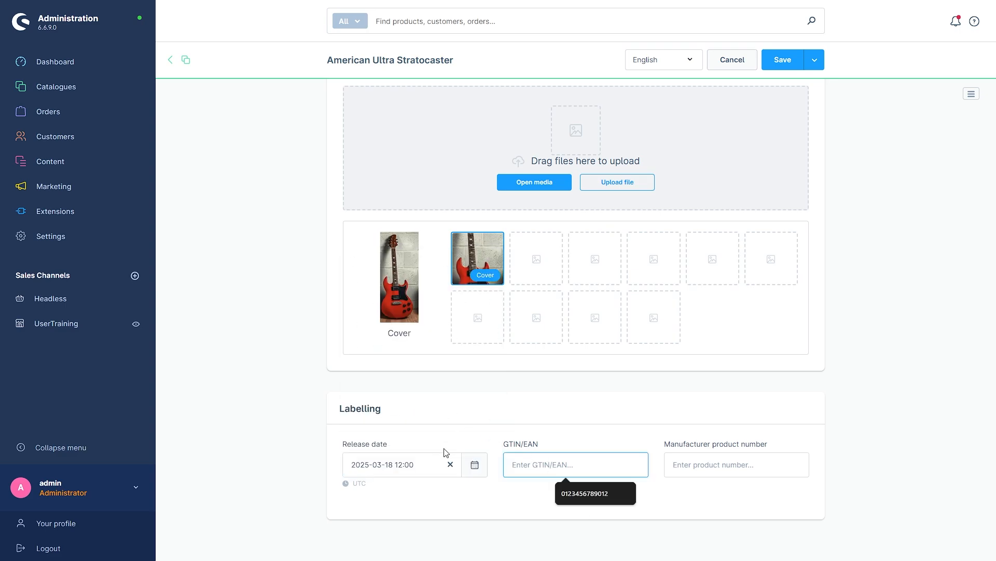
pyautogui.write('1234567890123')
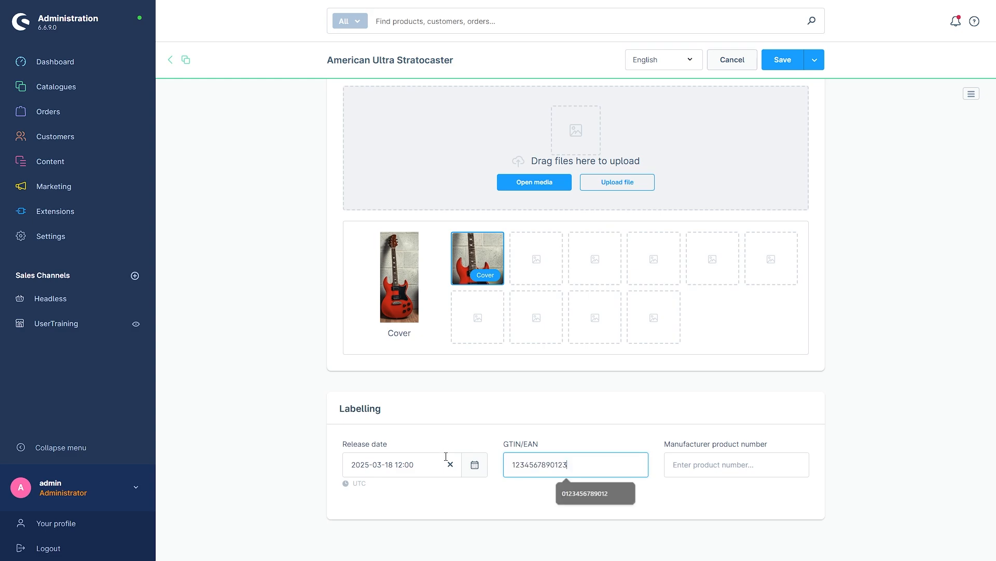
pyautogui.click(675, 514)
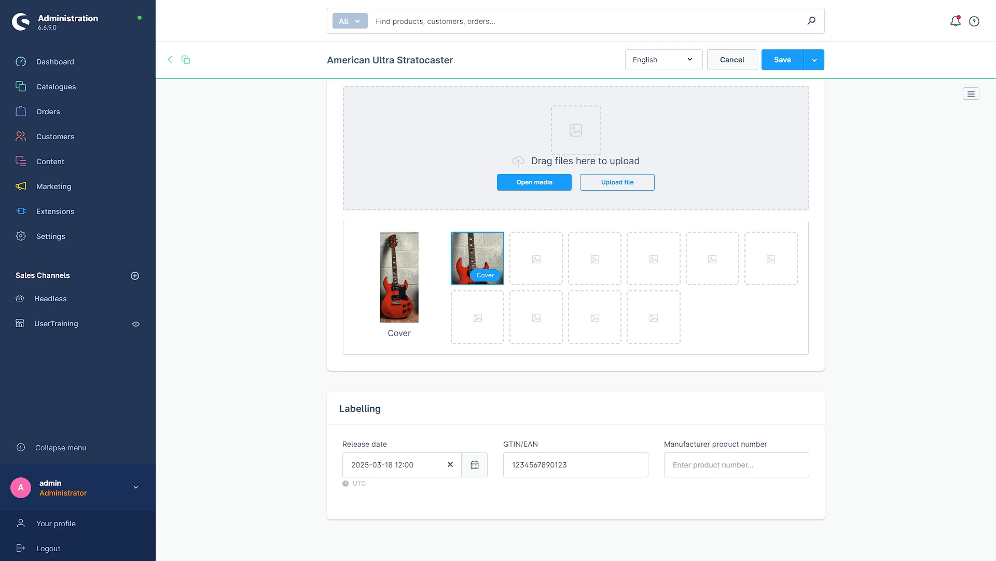
pyautogui.click(727, 456)
pyautogui.write('STCO-FDR2025')
pyautogui.click(714, 356)
# Save the product and launch Generate variants from the Variants tab.
pyautogui.scroll(10, 710, 376)
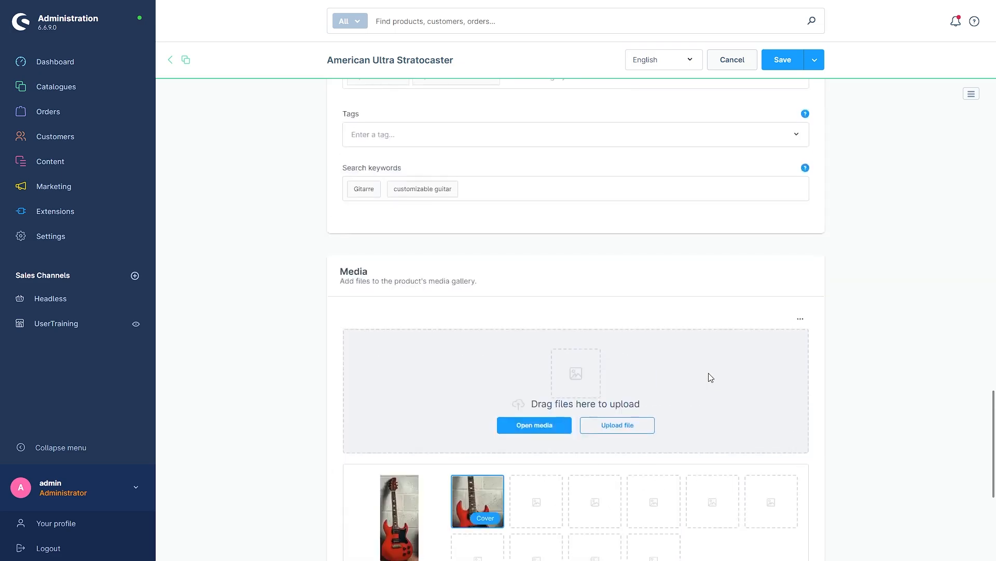
pyautogui.scroll(10, 705, 388)
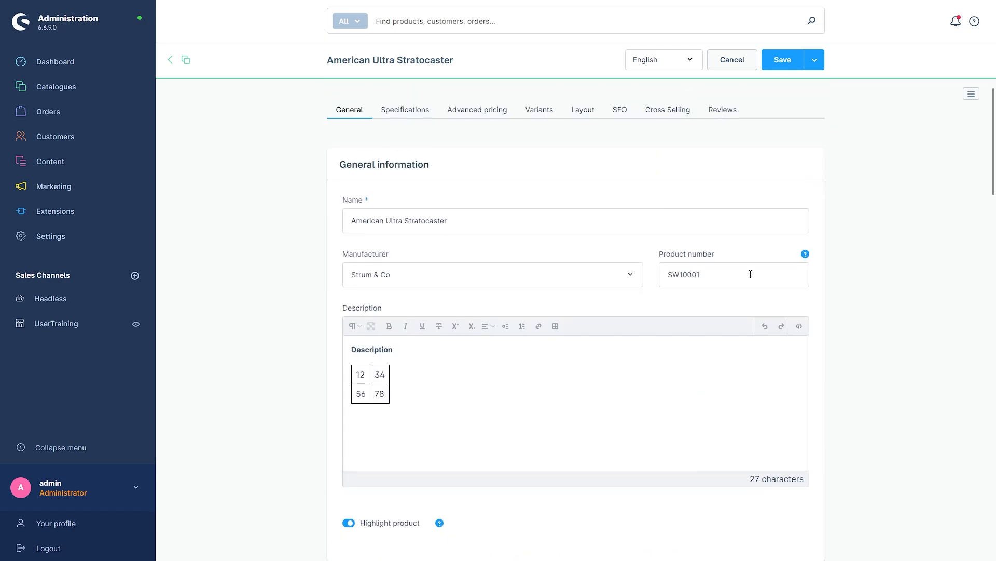
pyautogui.click(783, 60)
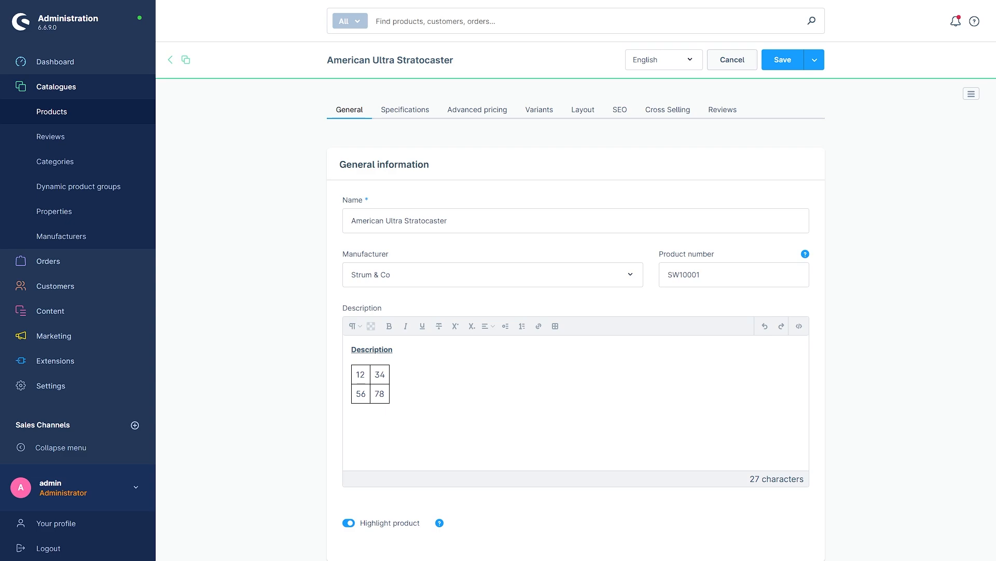
pyautogui.click(538, 112)
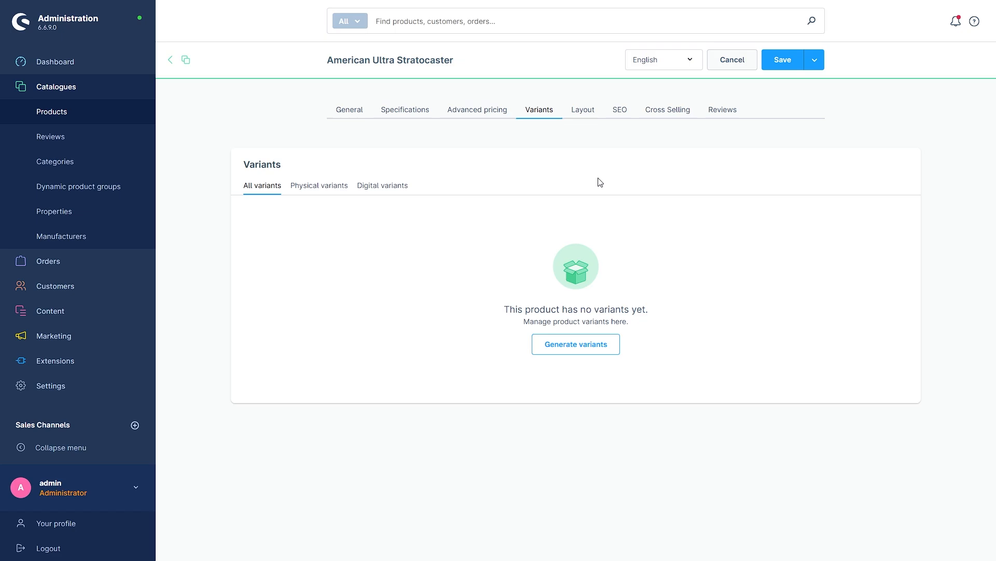
pyautogui.click(559, 355)
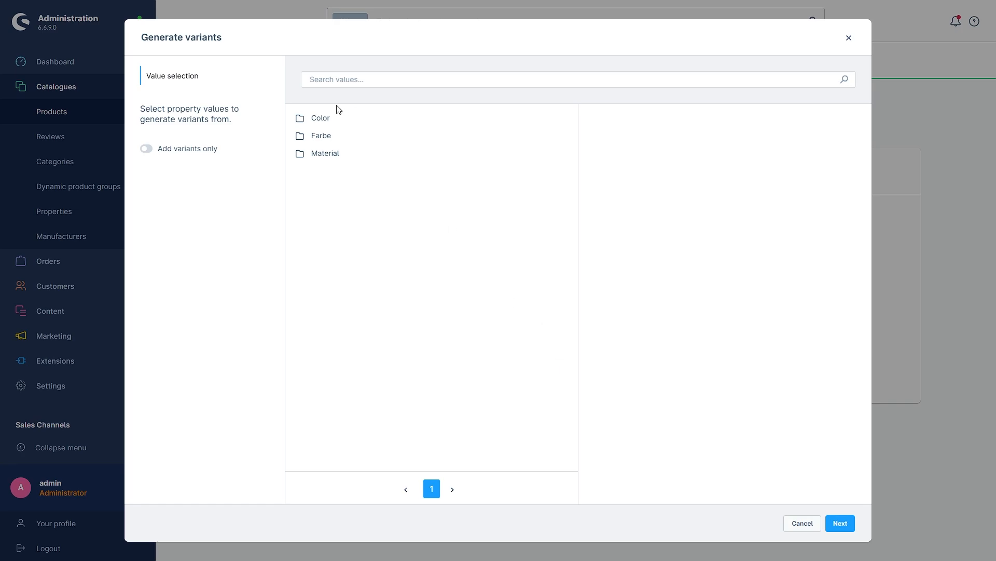
# Select Fiesta Red and Olympic White as Color variant values, then go to surcharges.
pyautogui.click(323, 122)
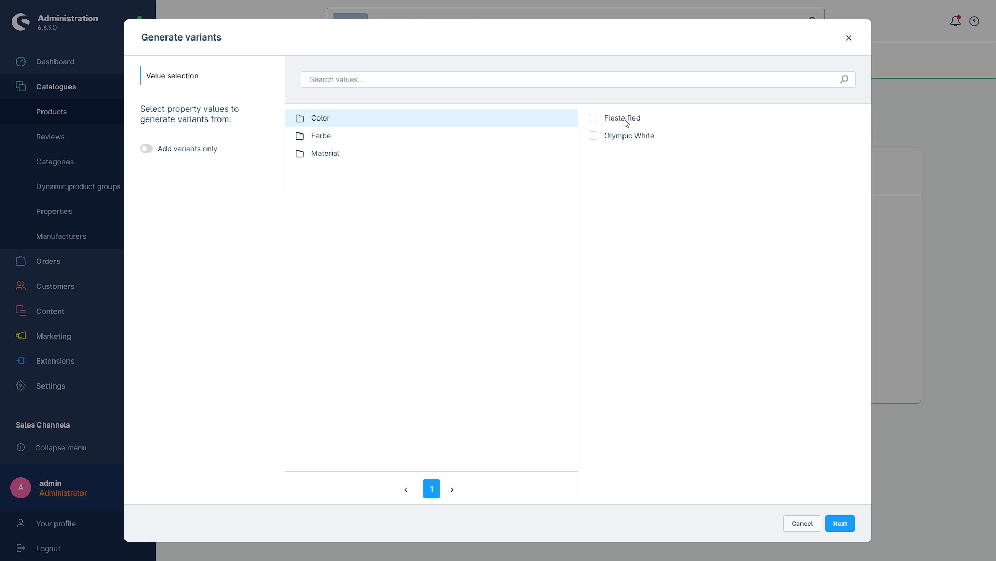
pyautogui.click(593, 118)
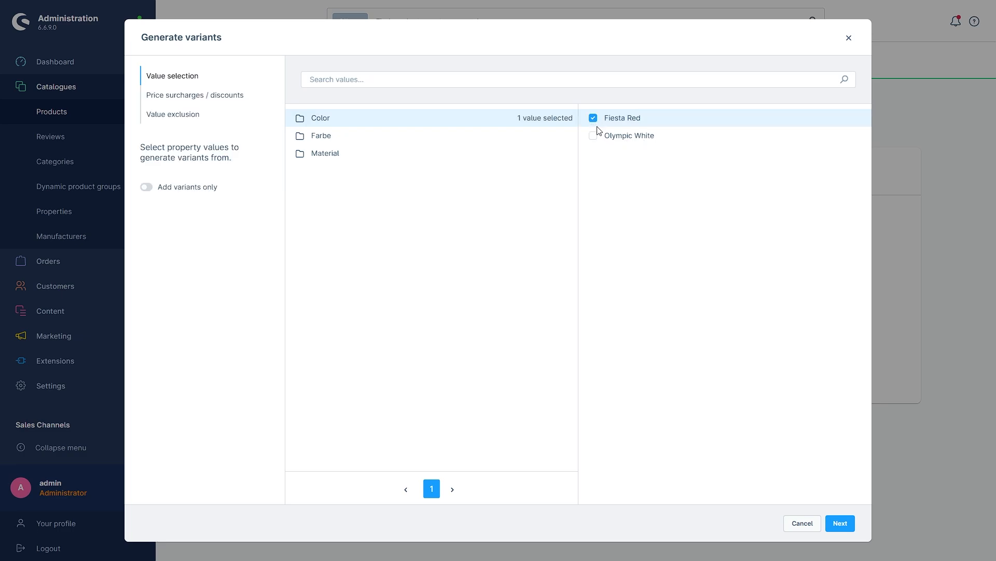
pyautogui.click(594, 136)
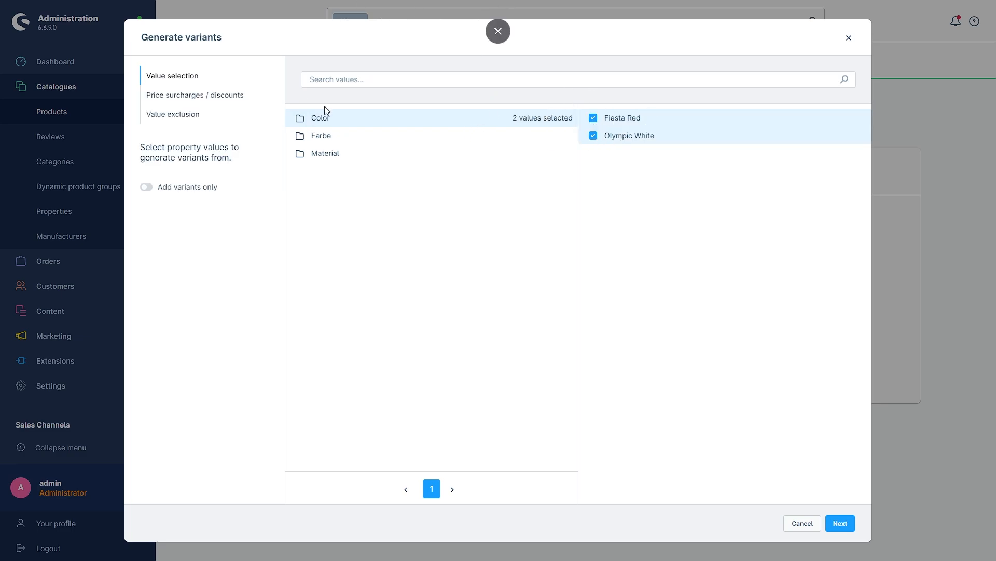
pyautogui.click(220, 96)
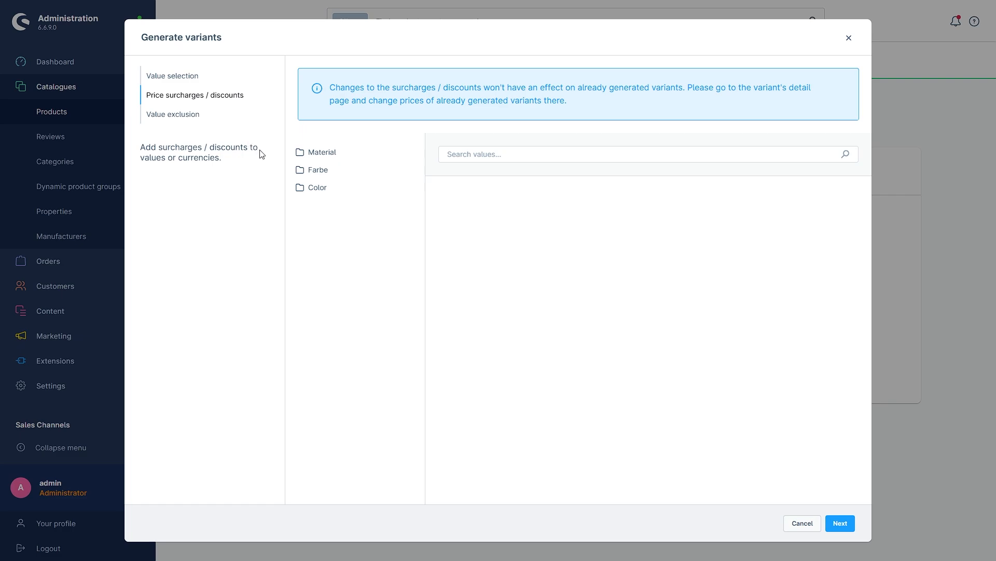
# Give Fiesta Red a 55 Euro surcharge and continue to the 2-variant summary.
pyautogui.click(308, 189)
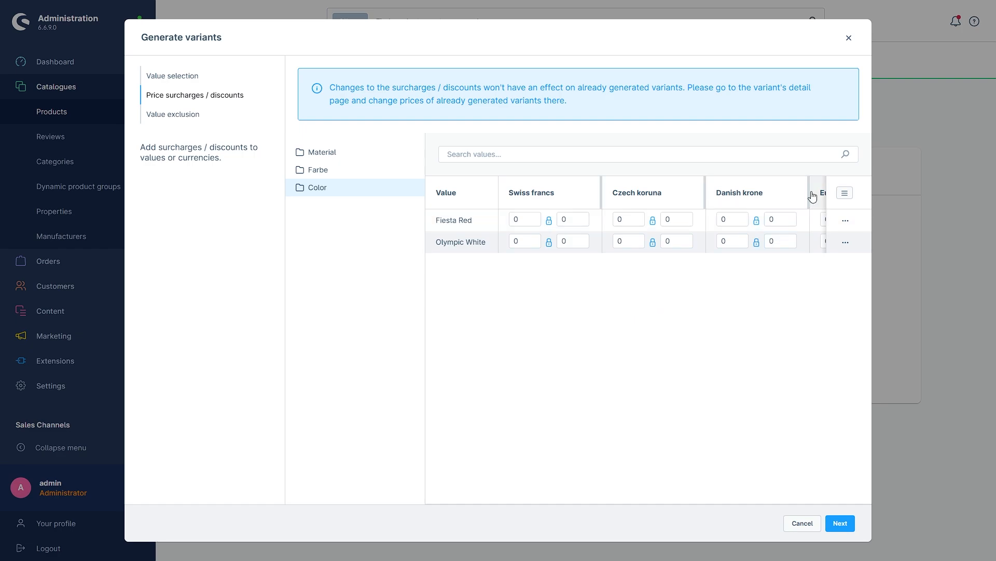
pyautogui.moveTo(808, 192); pyautogui.dragTo(754, 202)
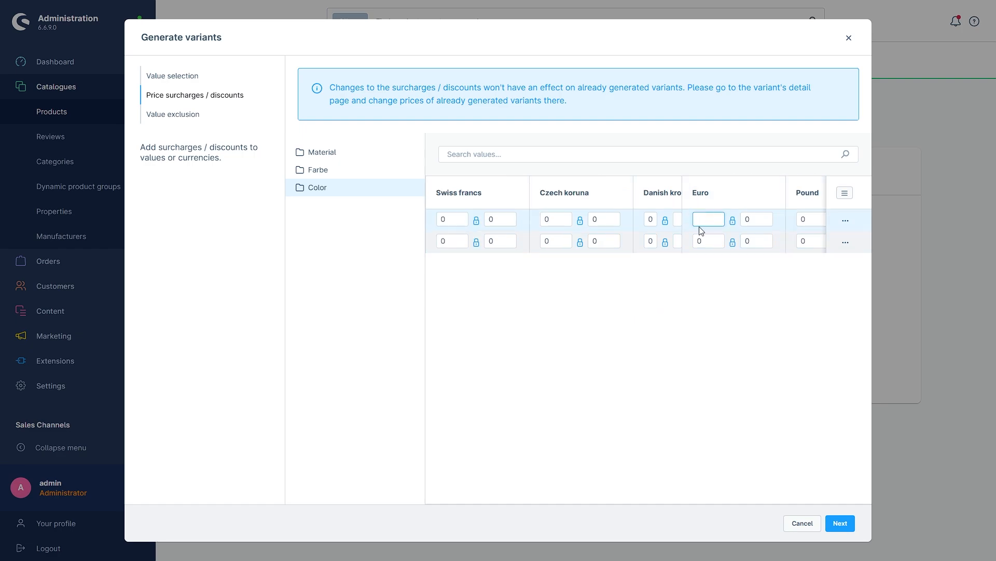
pyautogui.write('55')
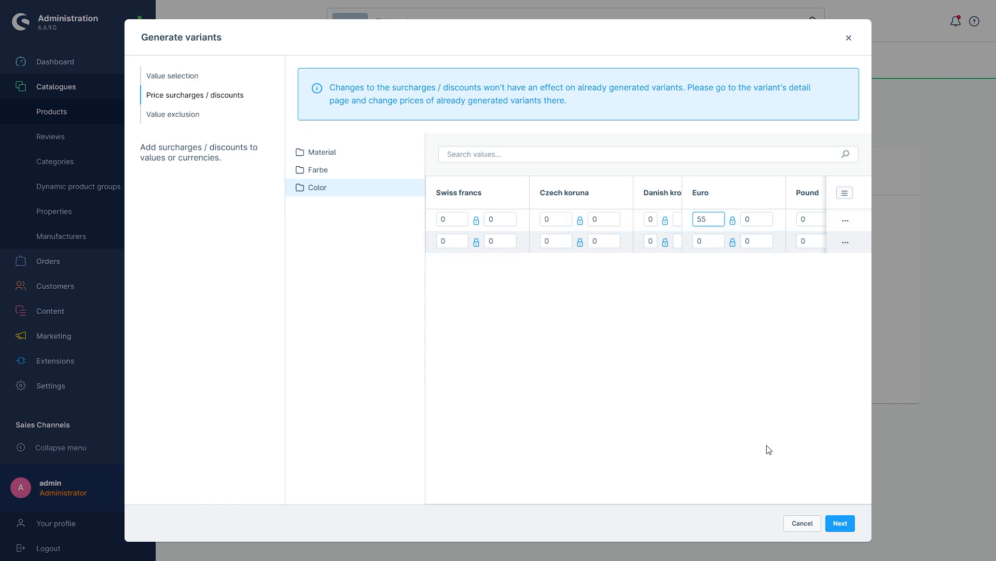
pyautogui.click(841, 524)
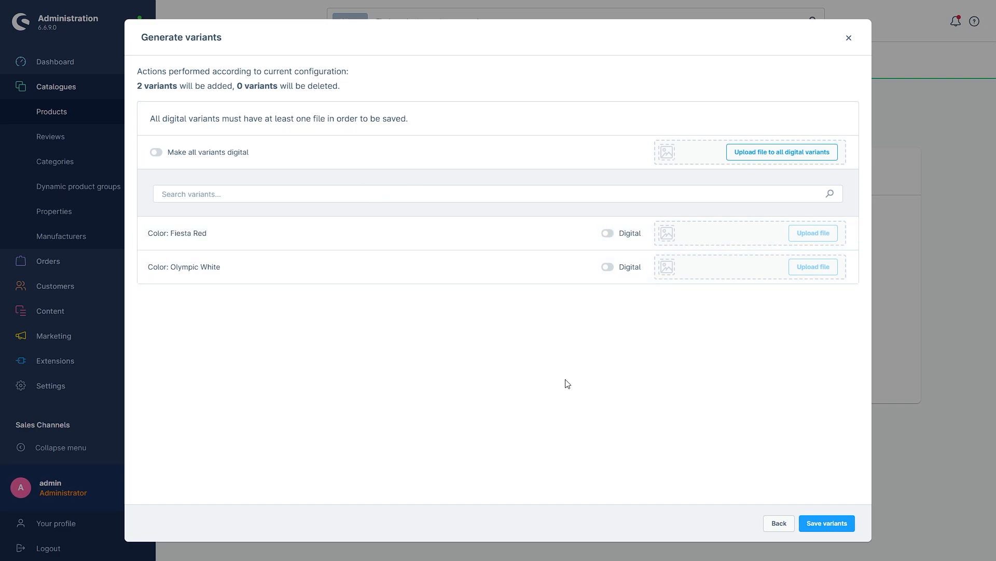
# Save the two colour variants and the product, then open Content > Shopping Experiences.
pyautogui.click(826, 524)
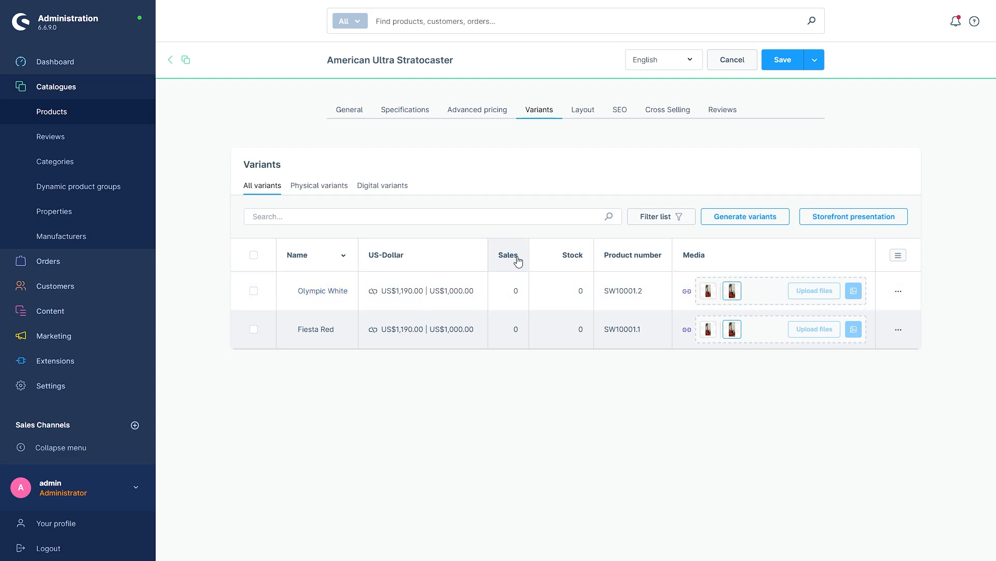
pyautogui.click(782, 61)
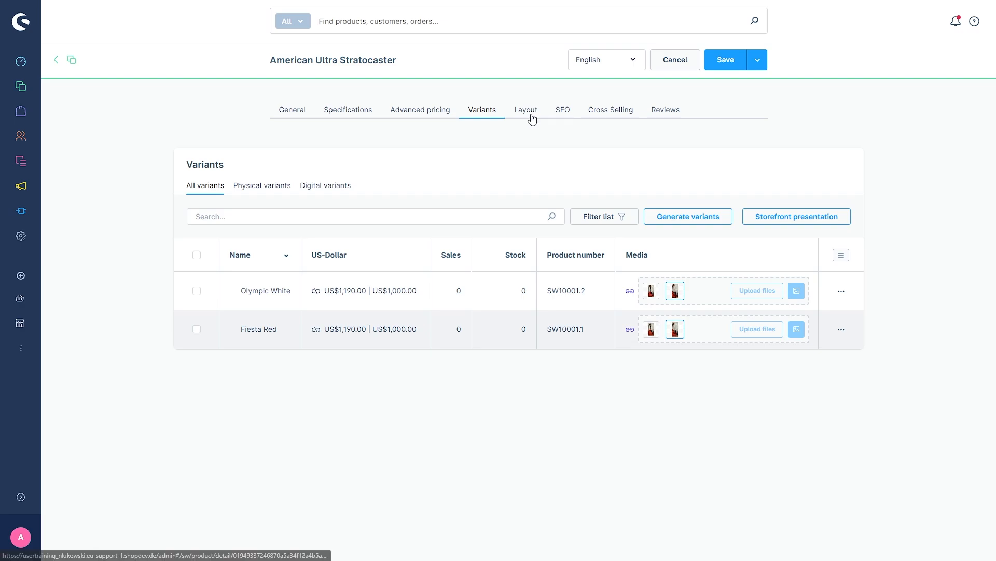
pyautogui.click(21, 497)
pyautogui.moveTo(84, 164)
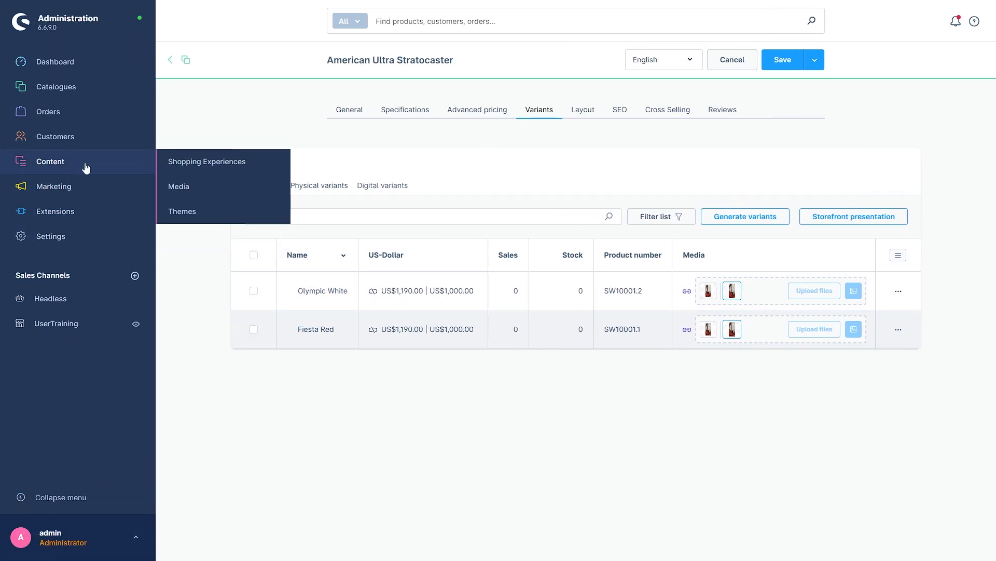
pyautogui.click(200, 162)
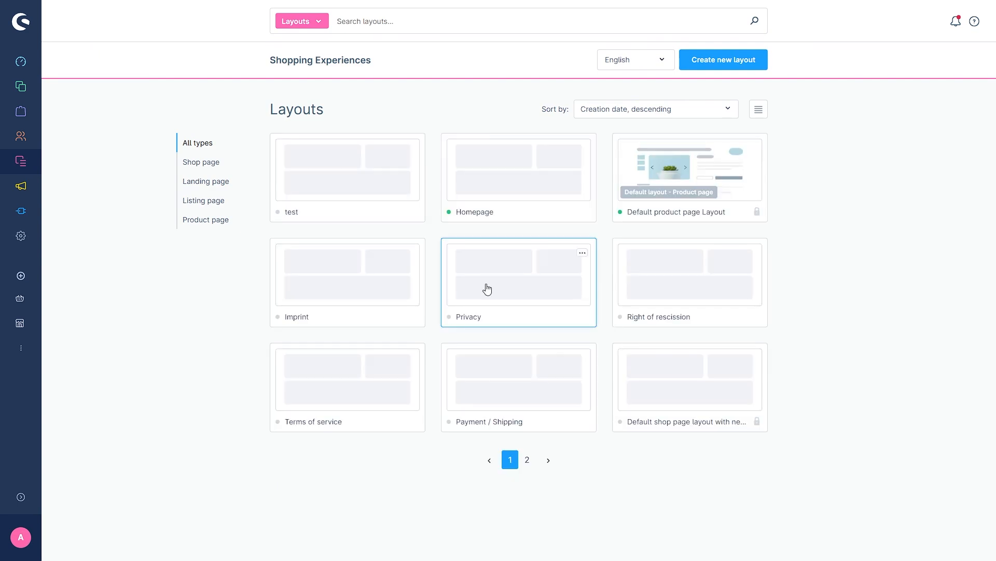
# Start a new Product page layout with a Sidebar section named testlayout.
pyautogui.click(728, 61)
pyautogui.click(636, 323)
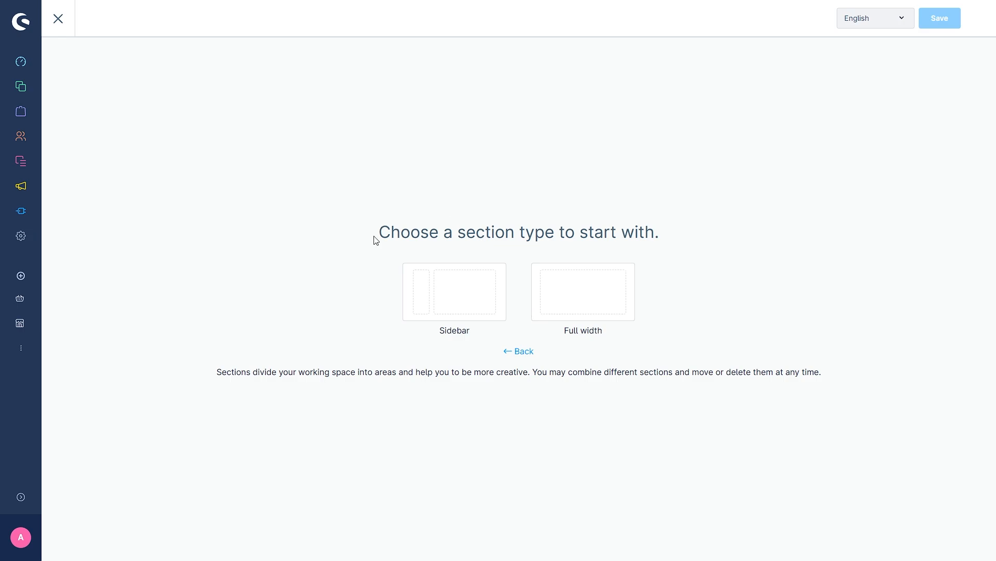
pyautogui.click(472, 284)
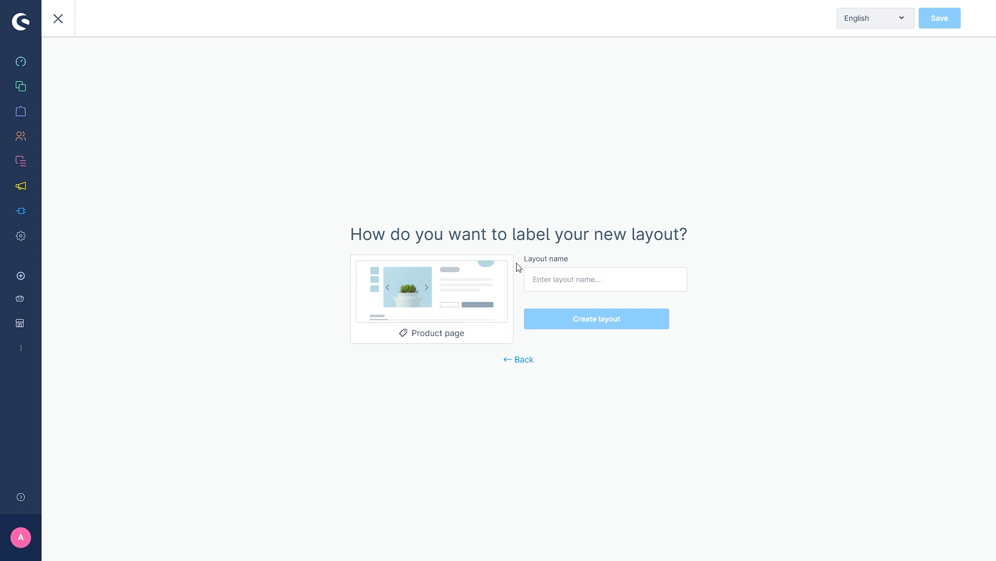
pyautogui.click(571, 284)
pyautogui.write('testlay')
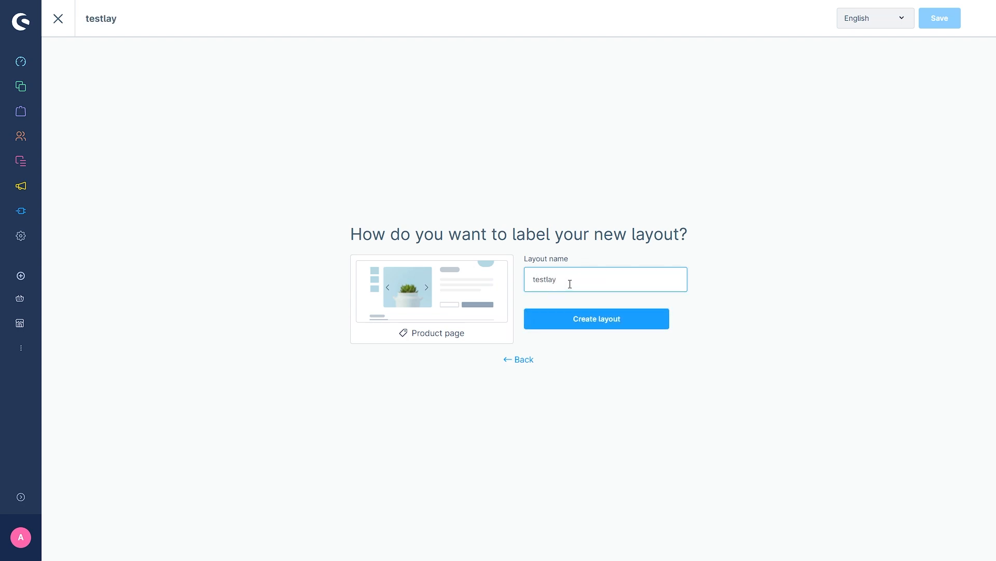
pyautogui.write('out')
# Create the testlayout layout.
pyautogui.click(587, 320)
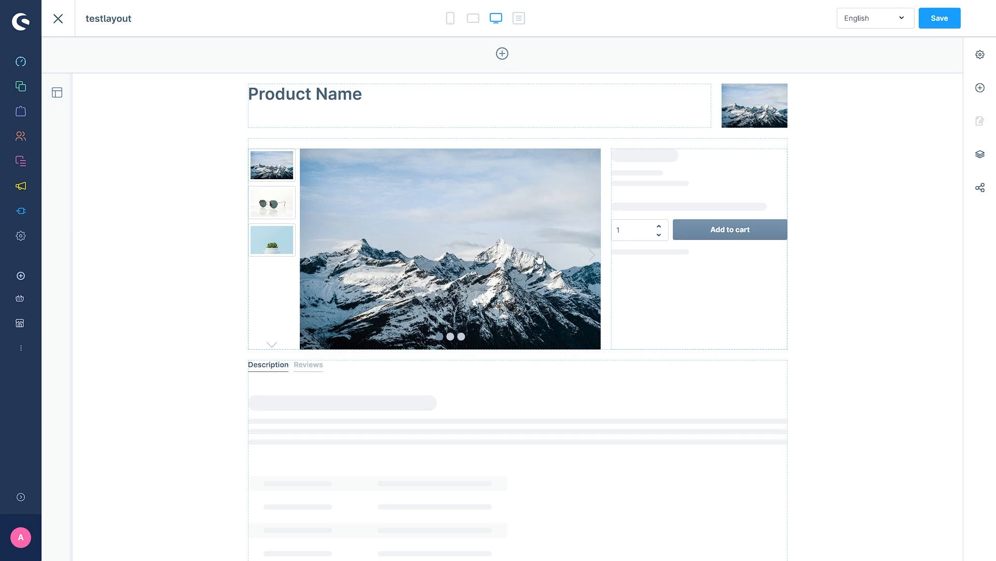
pyautogui.scroll(-5, 367, 289)
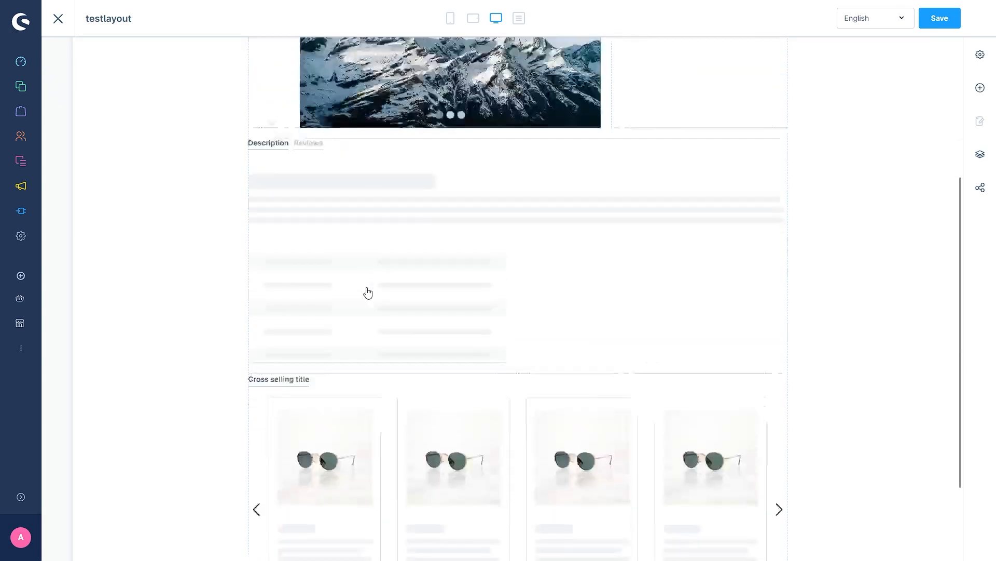
pyautogui.scroll(5, 362, 293)
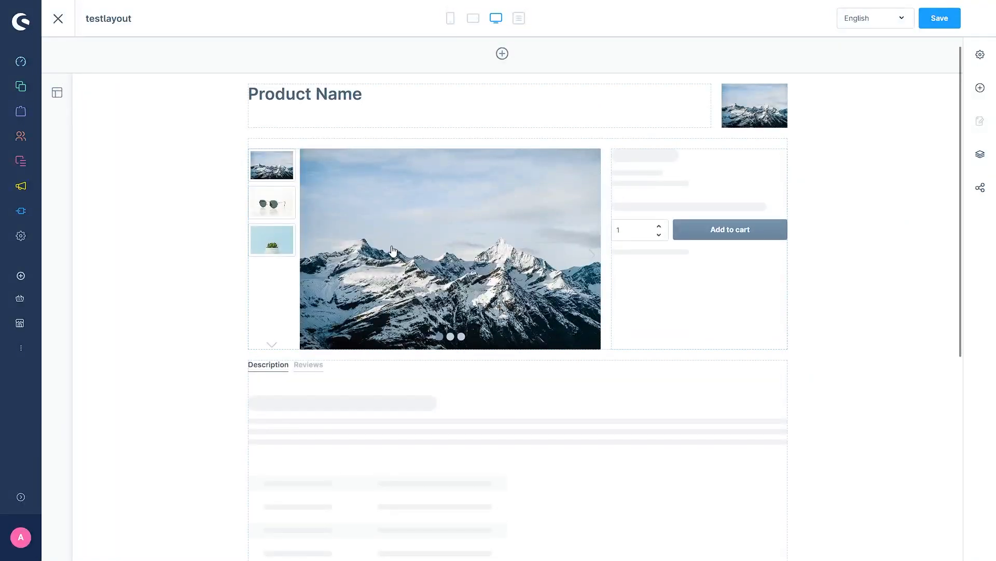
# Place a Text block below the image gallery and replace its paragraph with 'test'.
pyautogui.click(981, 88)
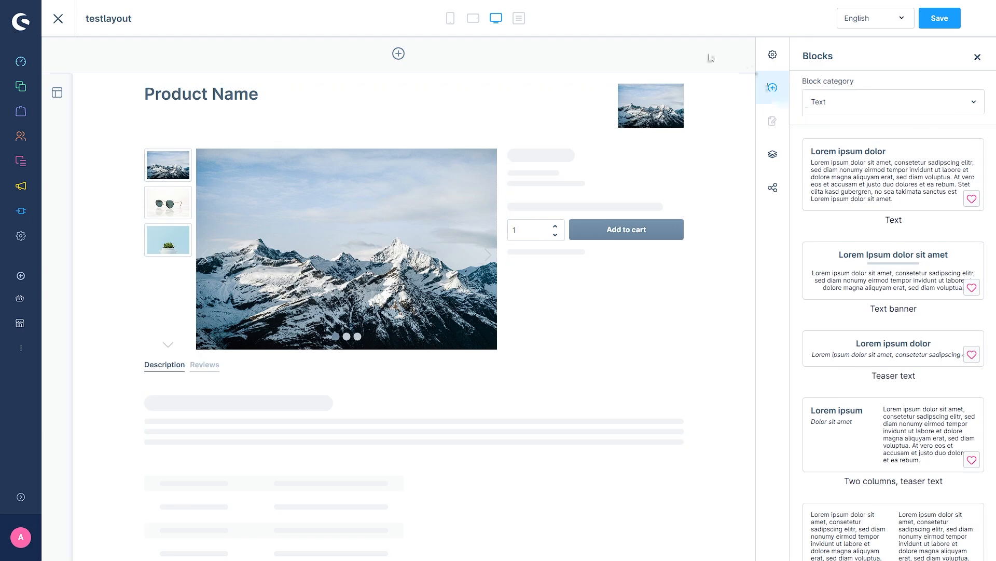
pyautogui.scroll(-1, 716, 192)
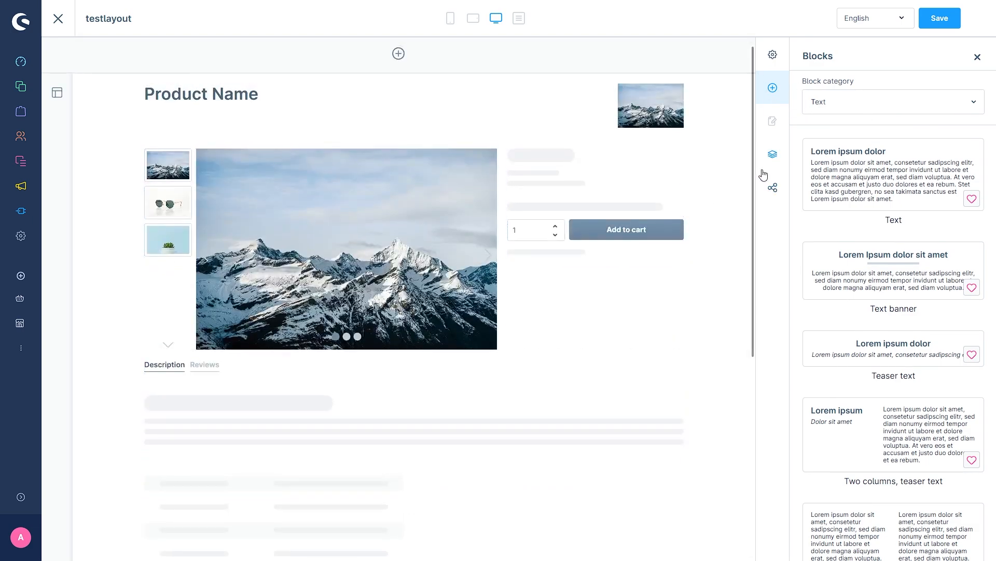
pyautogui.scroll(-3, 719, 185)
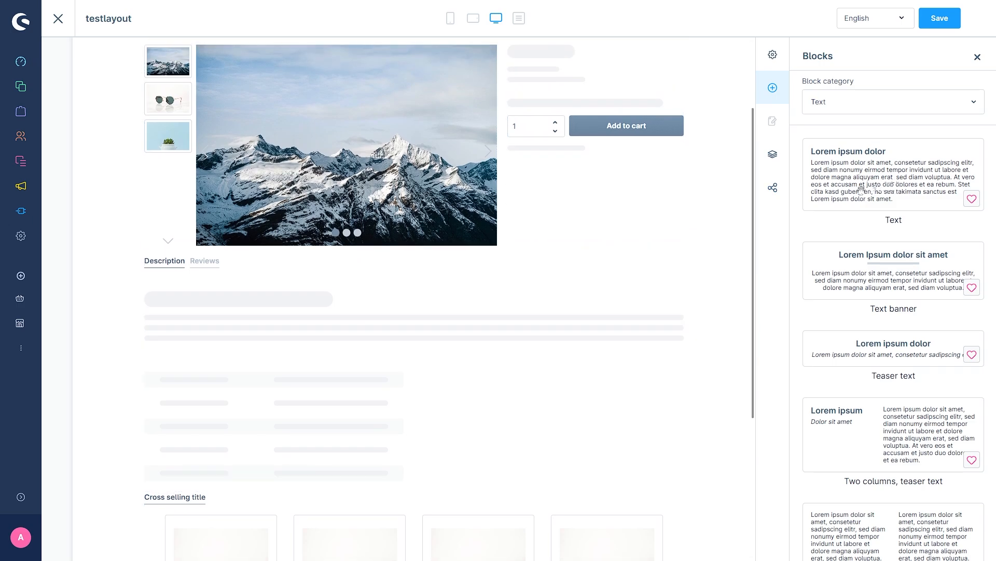
pyautogui.moveTo(861, 190); pyautogui.dragTo(420, 258)
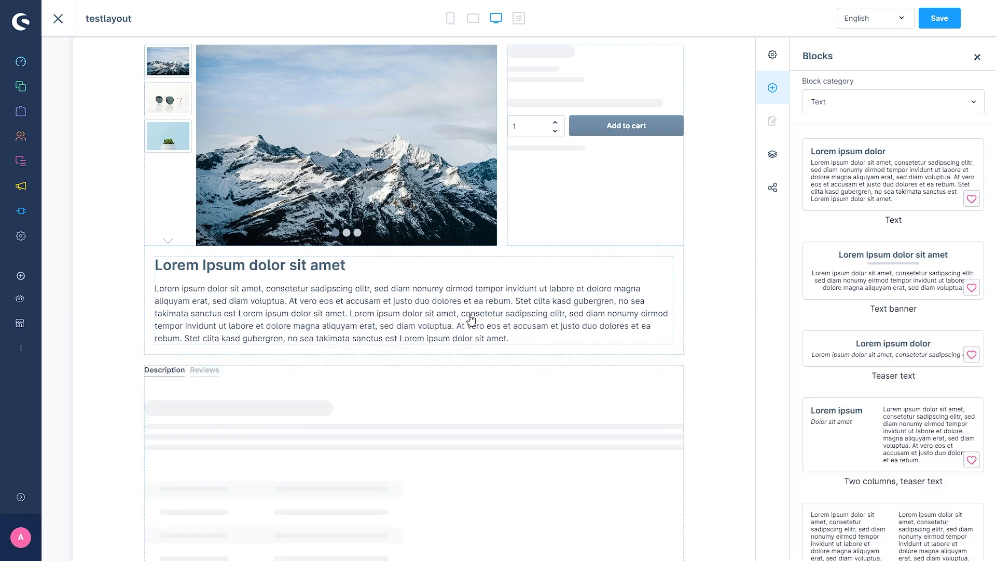
pyautogui.click(453, 306)
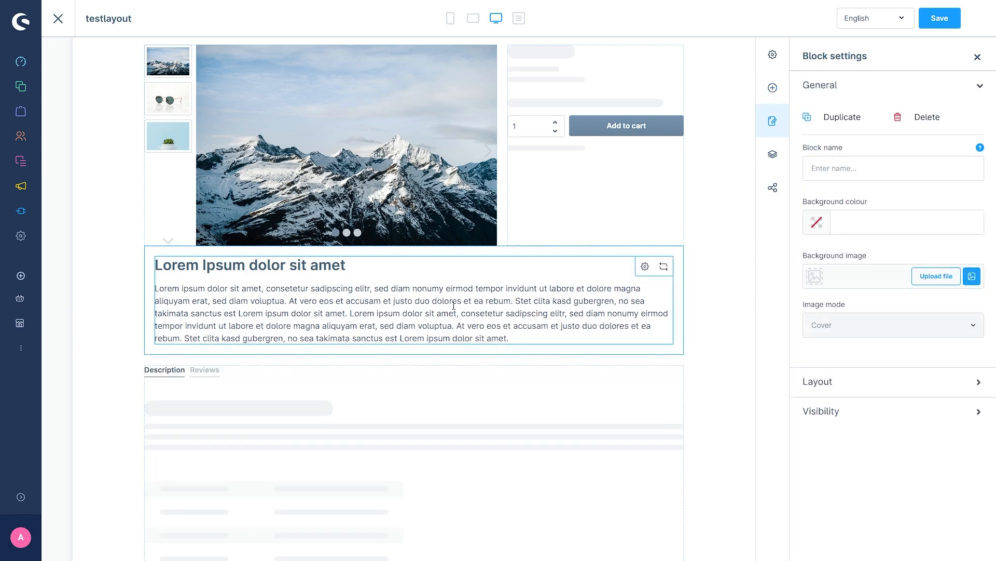
pyautogui.tripleClick(519, 344)
pyautogui.write('test')
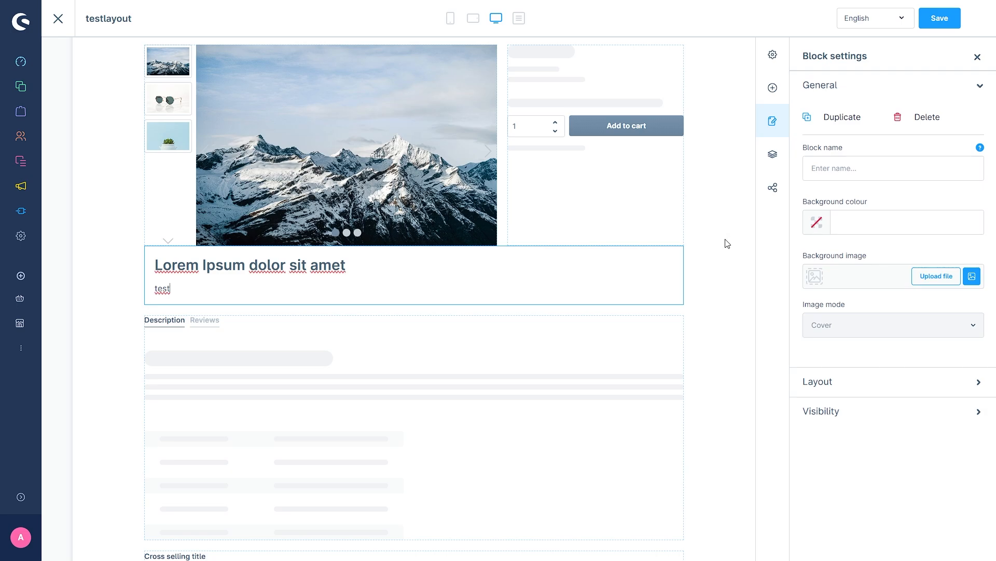
pyautogui.scroll(2, 727, 240)
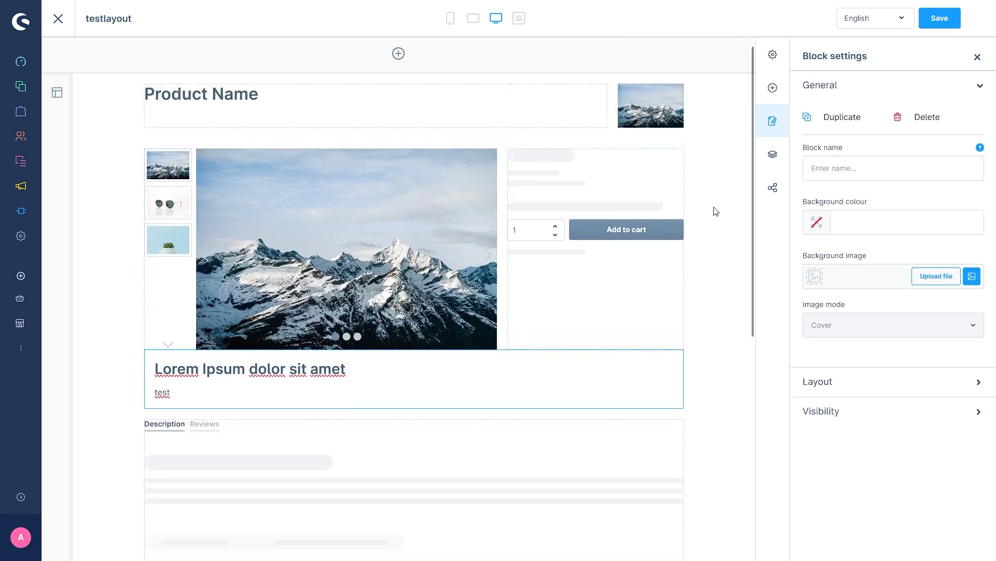
# Save the testlayout layout and open the American Ultra Stratocaster product.
pyautogui.click(943, 22)
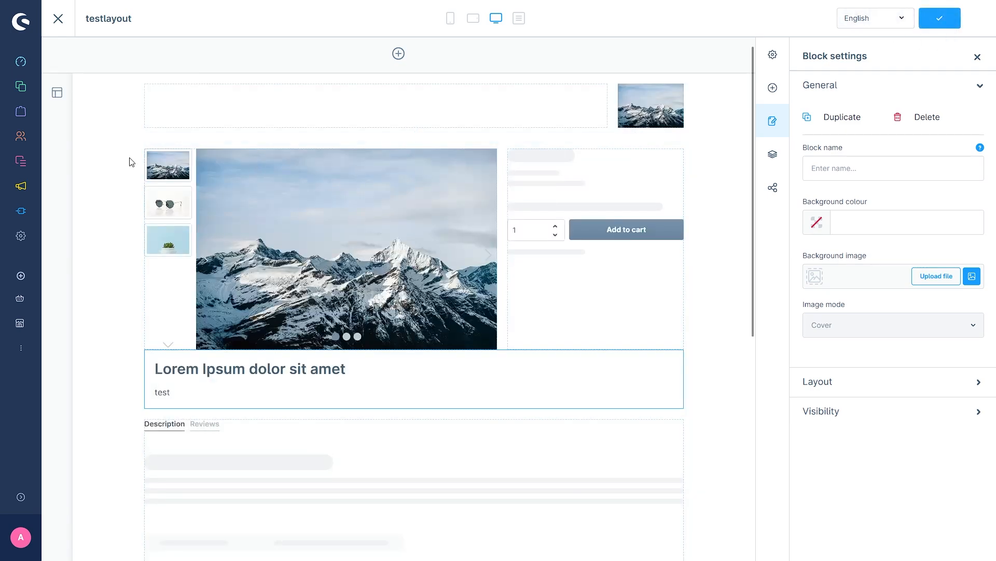
pyautogui.moveTo(21, 91)
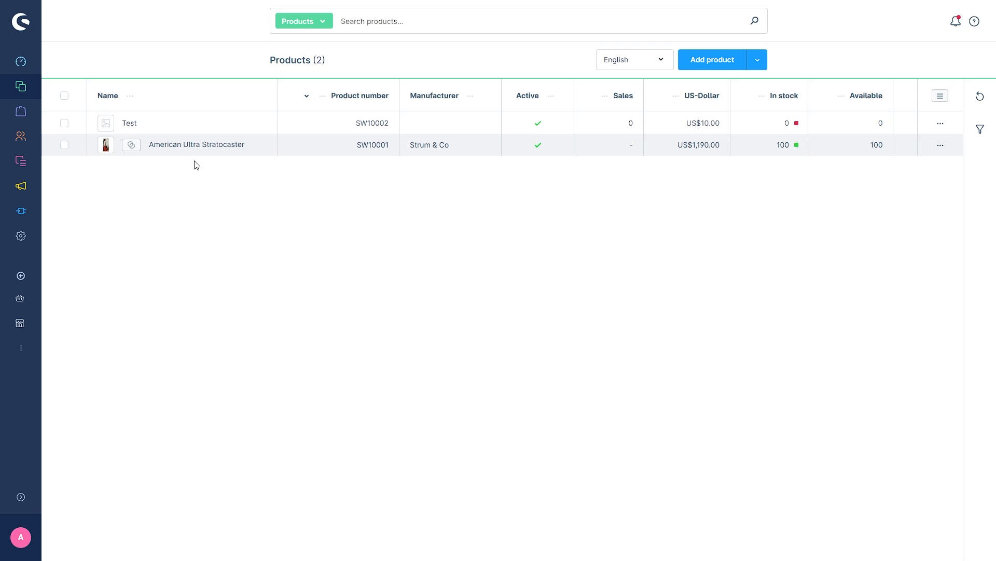
pyautogui.click(187, 148)
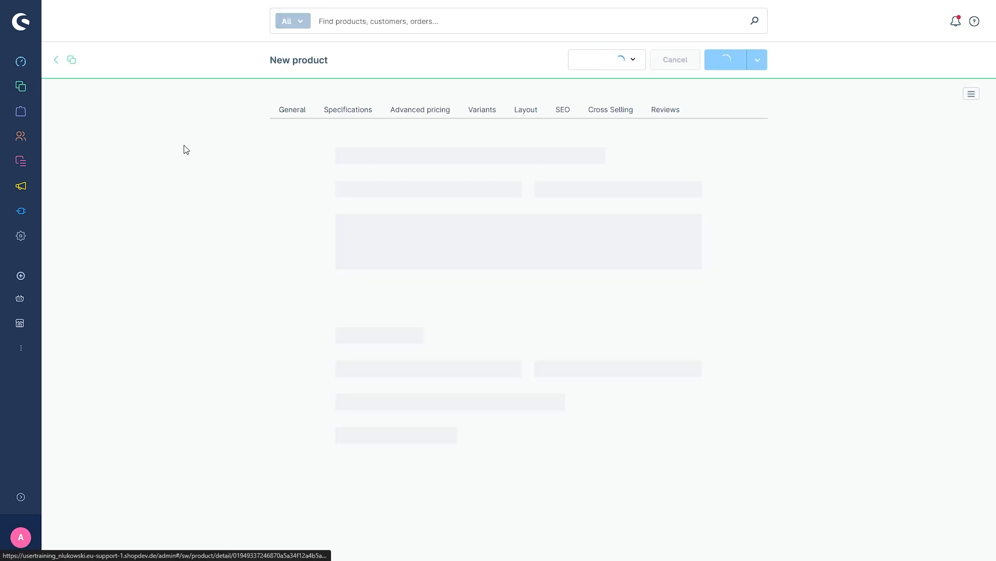
# Assign testlayout as the product page layout and save the product.
pyautogui.click(533, 113)
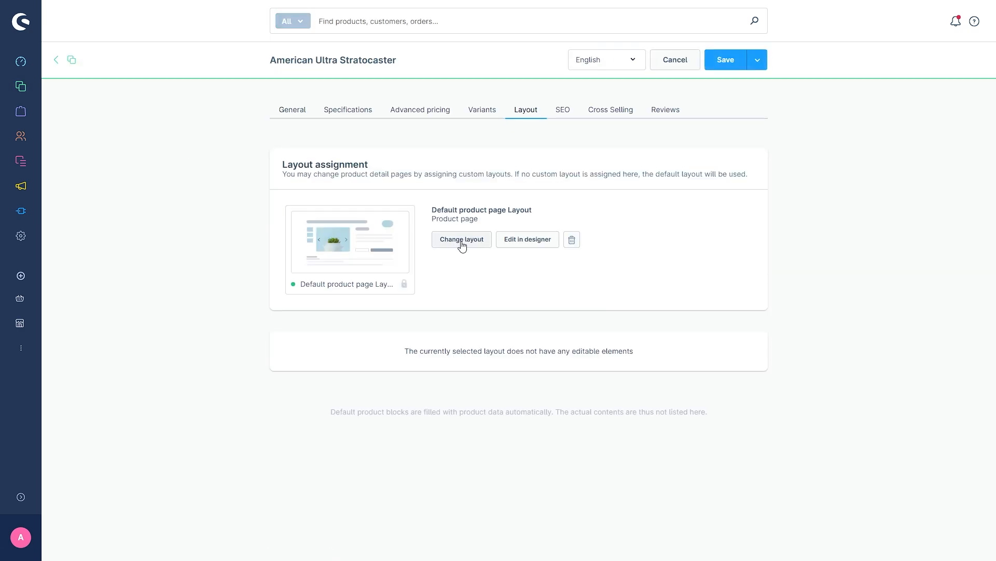
pyautogui.click(461, 240)
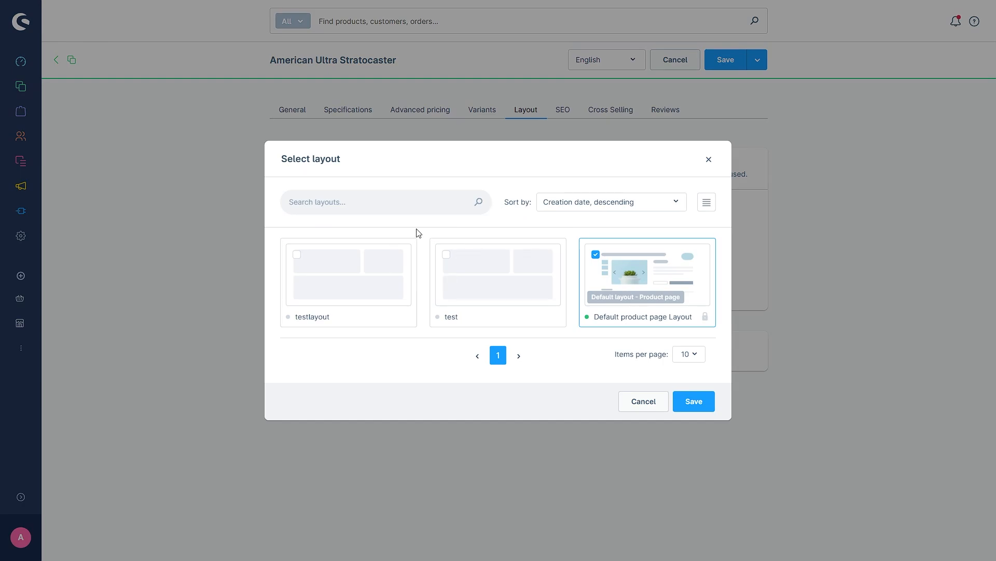
pyautogui.click(357, 262)
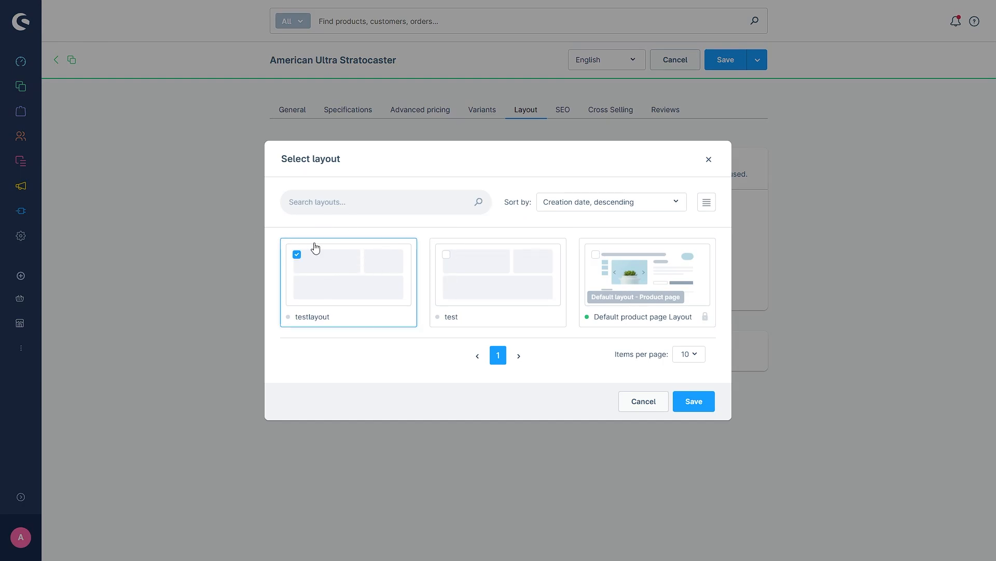
pyautogui.click(698, 402)
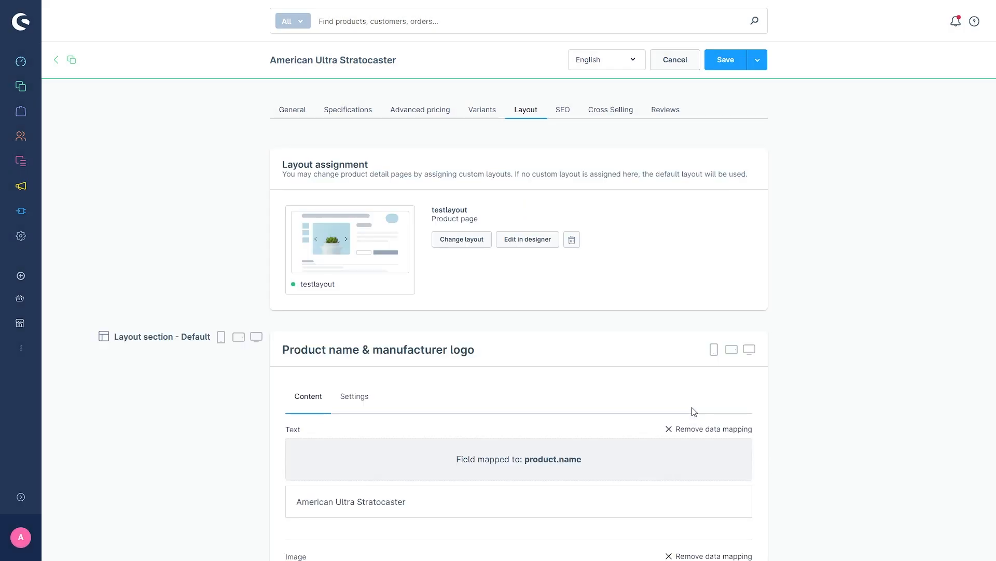
pyautogui.click(726, 61)
# Paste the prepared meta title, meta description and keywords 'Guitar Electric Stratocaster' into the SEO fields.
pyautogui.click(568, 119)
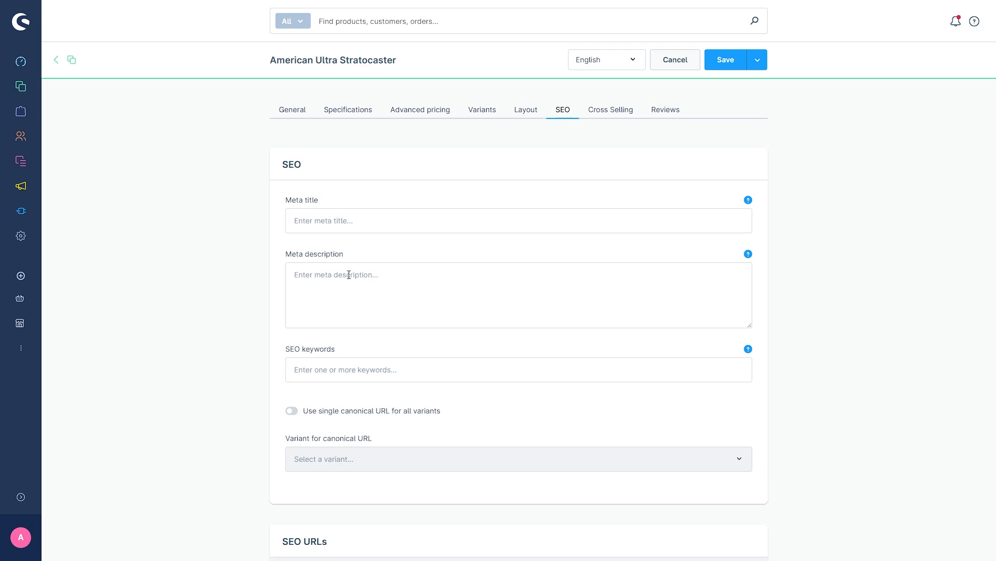
pyautogui.click(318, 220)
pyautogui.write('Electric Guitar - Classic Stratocaster | Strum & Co.')
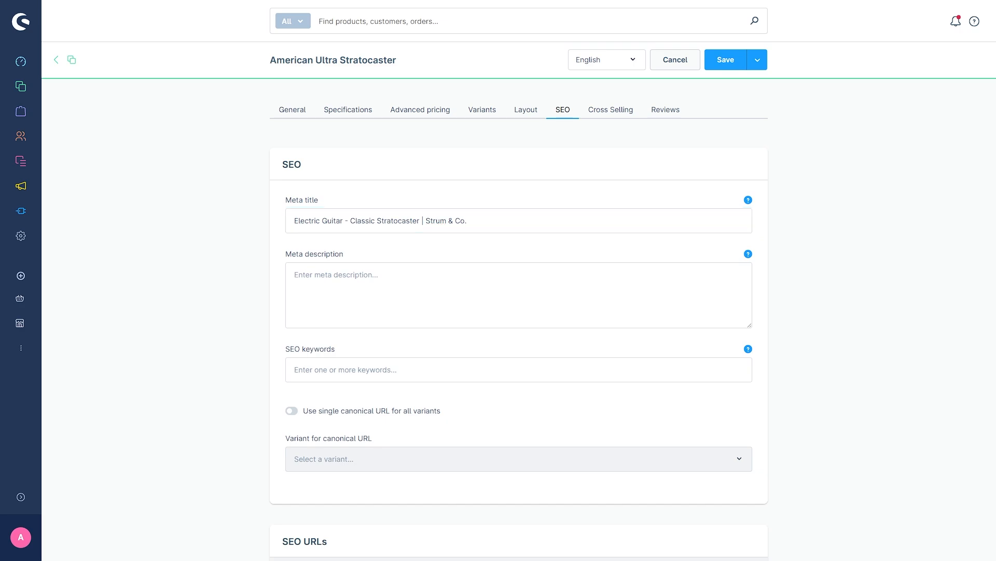
pyautogui.click(329, 285)
pyautogui.write('Find your perfect tone with the Classic Stratocaster. Smooth playability, rich sound, and vintage appeal—all in one guitar.')
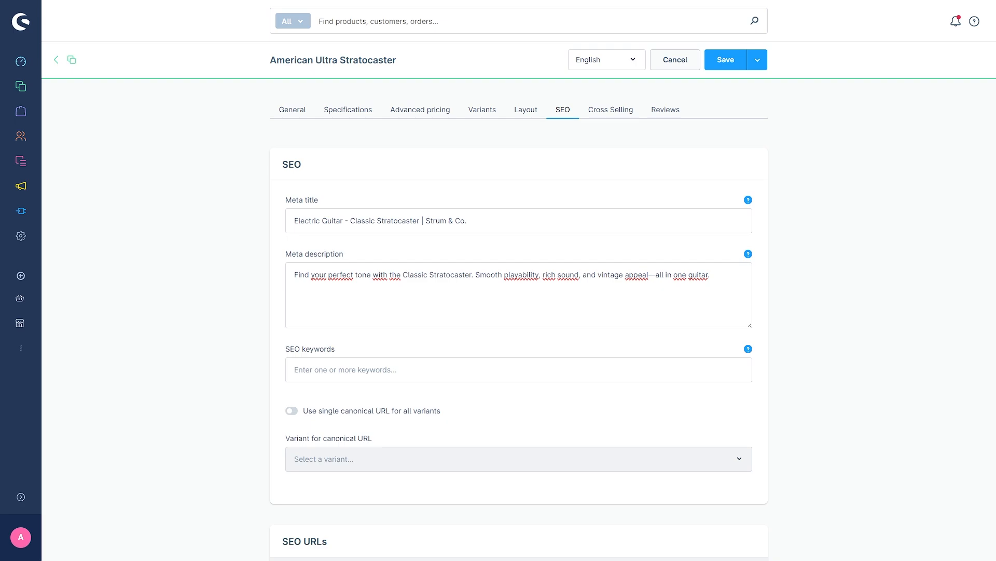
pyautogui.click(330, 374)
pyautogui.write('Guitar Electric Stratocaster')
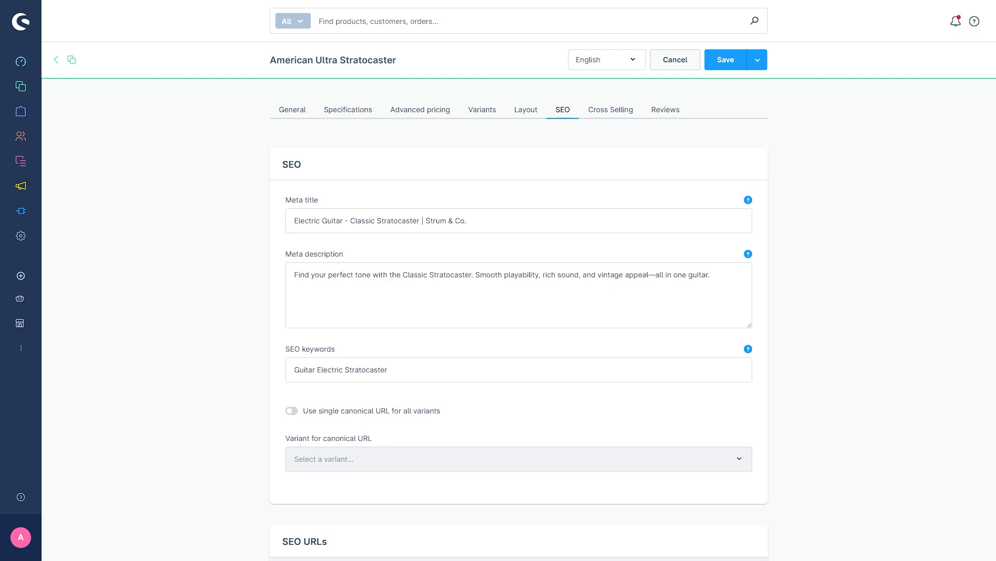
# Go to Settings > SEO and review the product detail URL template with name and number.
pyautogui.click(21, 499)
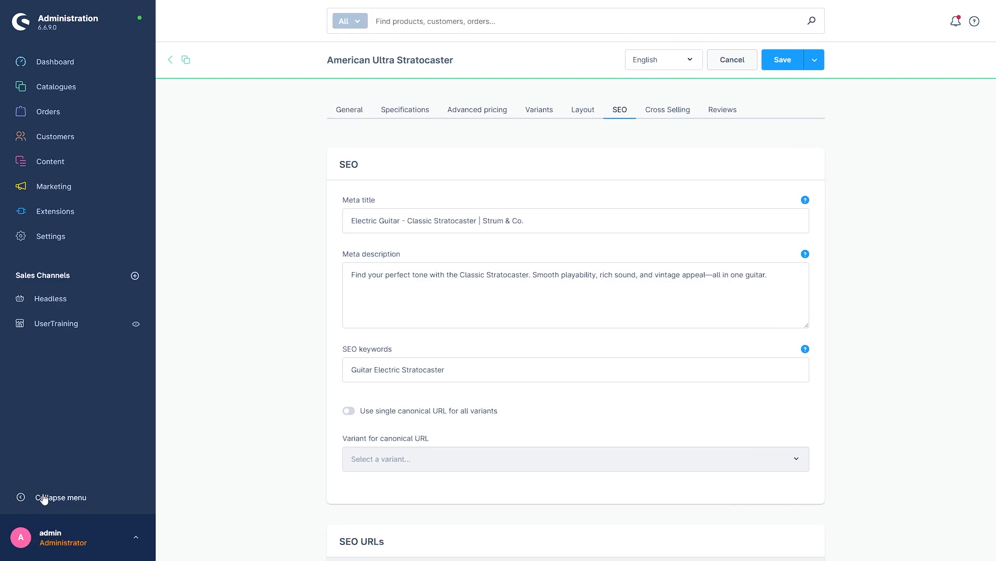
pyautogui.click(65, 241)
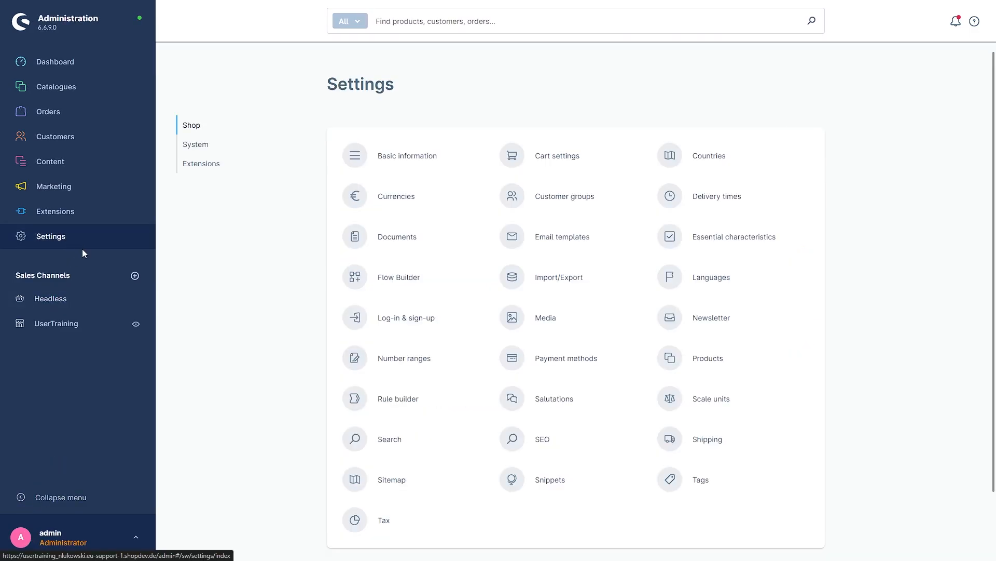
pyautogui.click(547, 443)
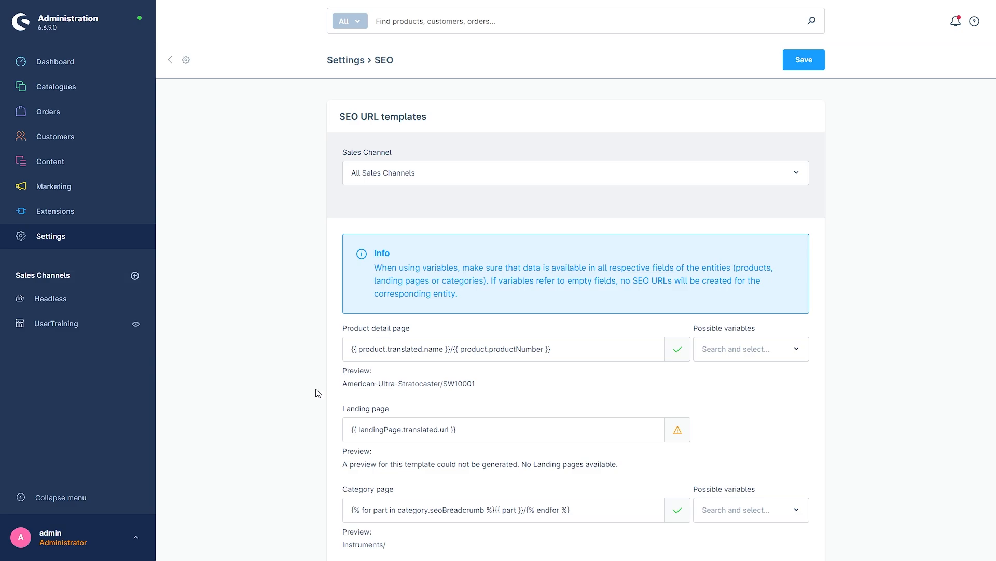
pyautogui.scroll(-2, 323, 394)
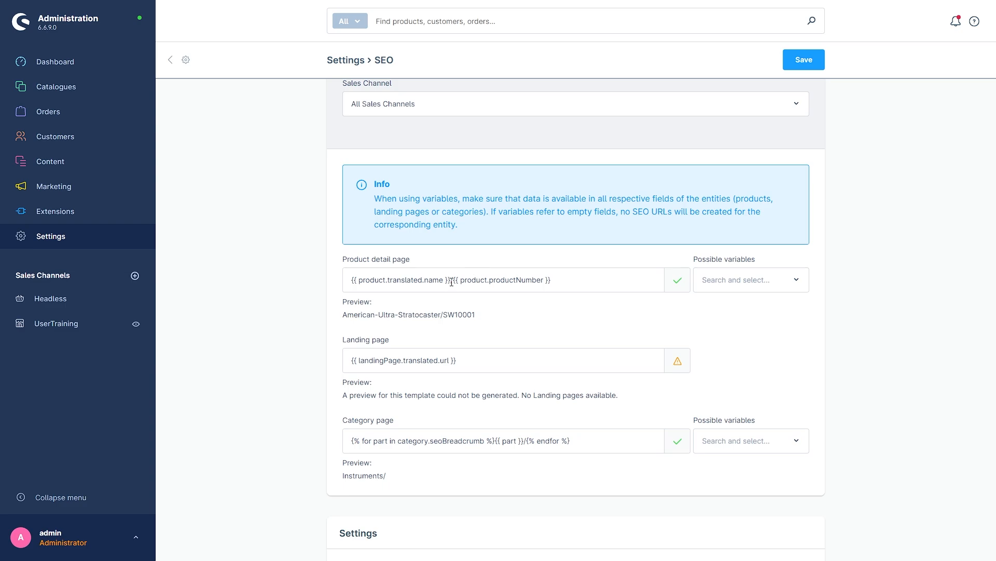
pyautogui.moveTo(452, 282); pyautogui.dragTo(343, 289)
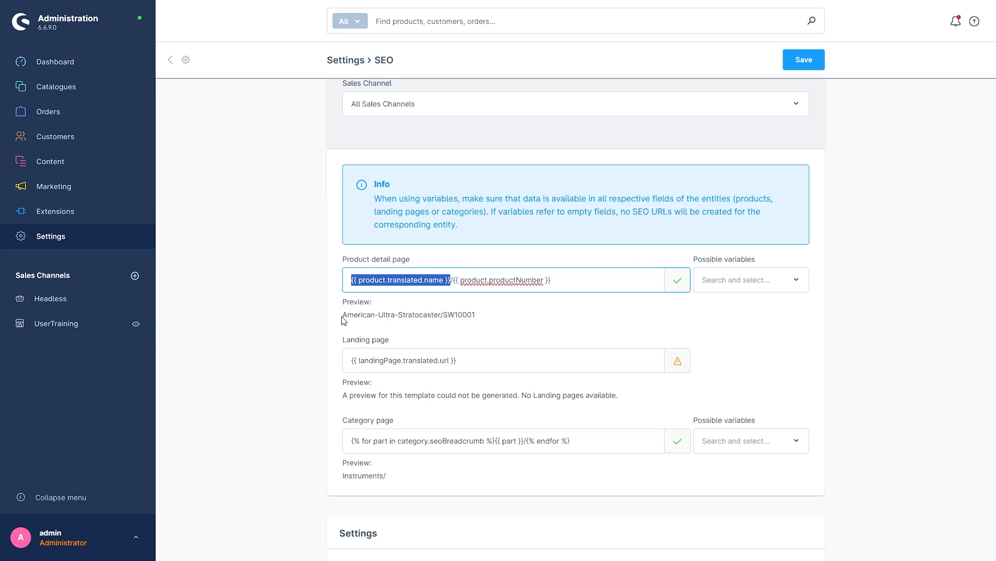
pyautogui.moveTo(343, 314); pyautogui.dragTo(442, 314)
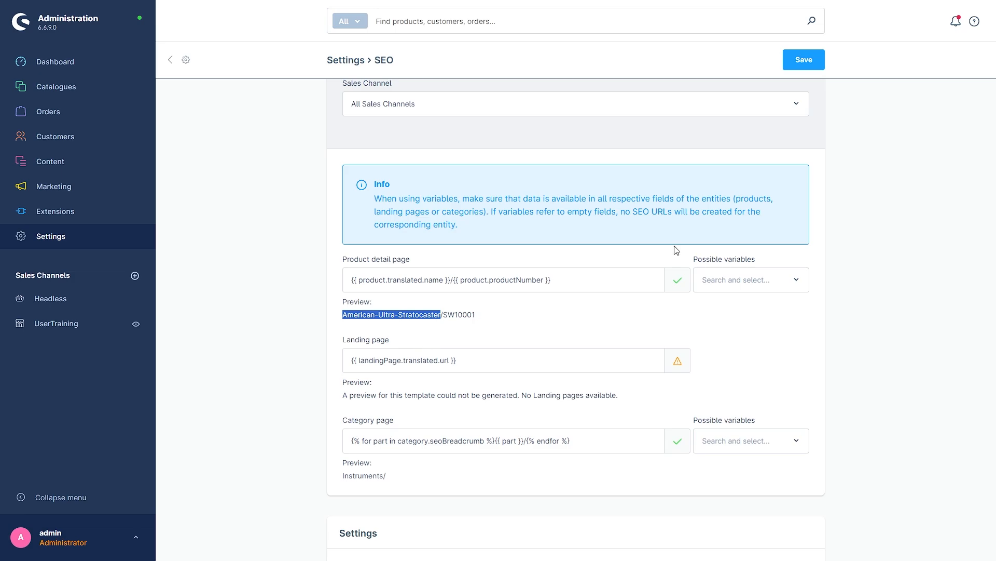
# Save the SEO URL templates and return to the products list.
pyautogui.click(810, 63)
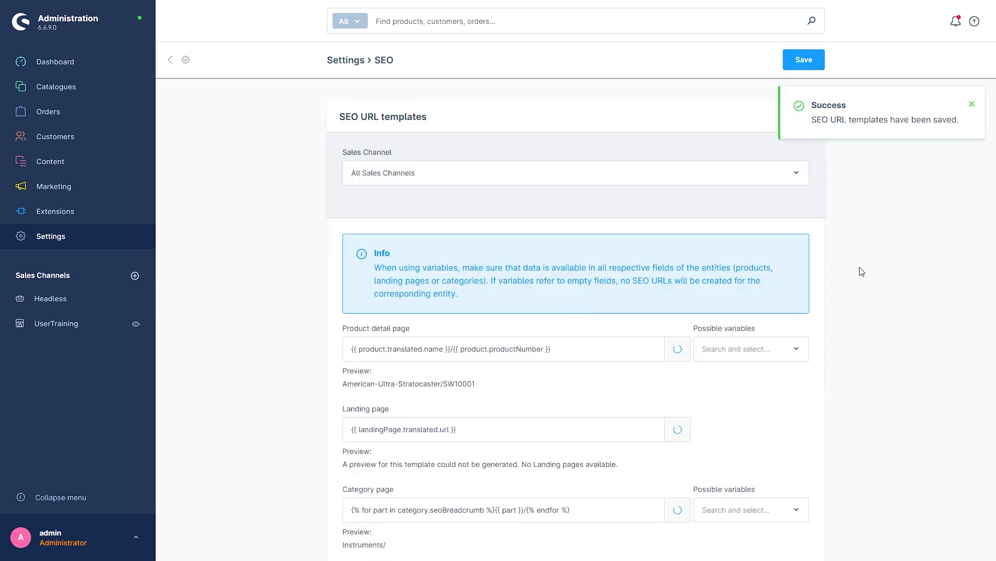
pyautogui.click(971, 105)
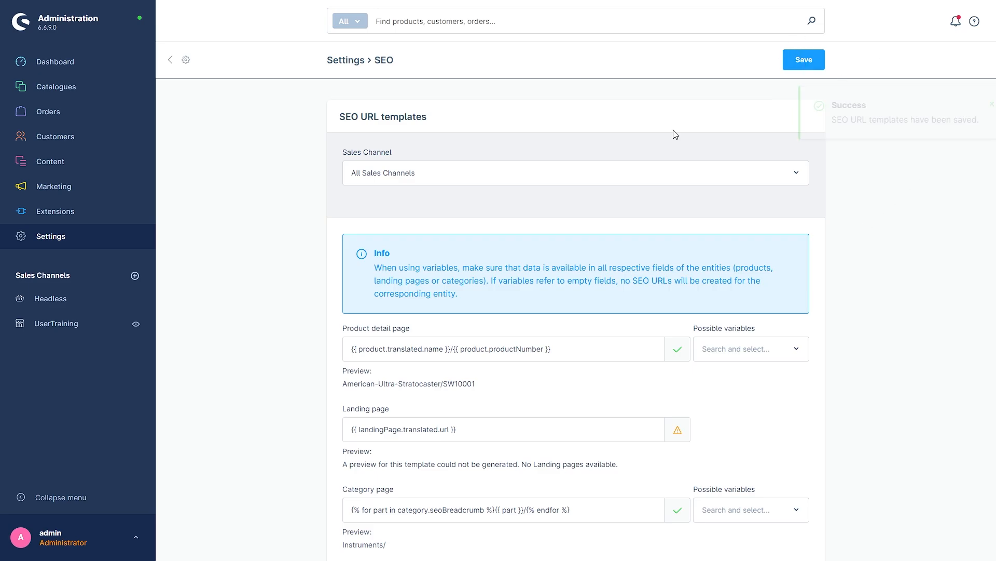
pyautogui.moveTo(80, 88)
pyautogui.click(182, 87)
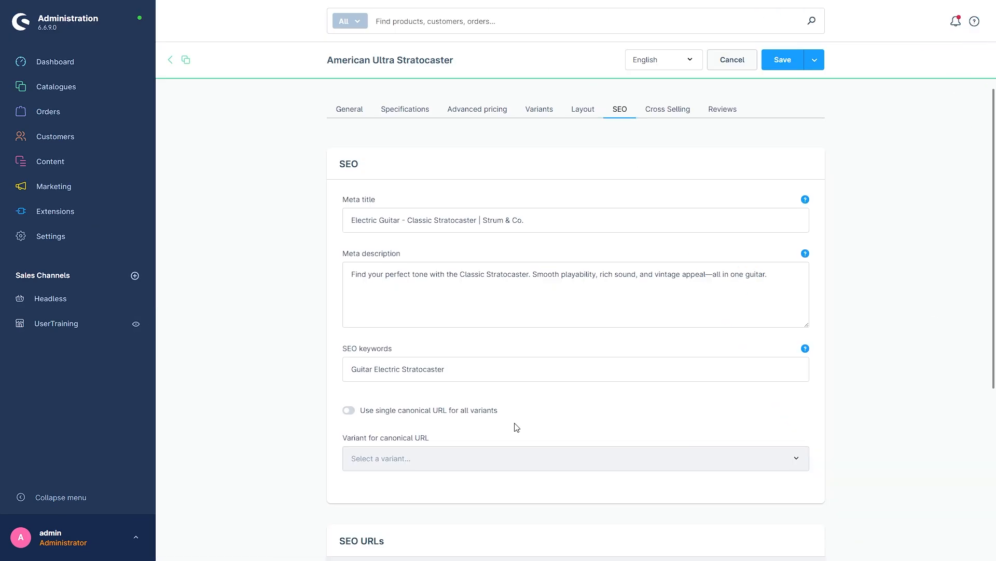
# Set Stratocasters as main category for the UserTraining sales channel's SEO URL.
pyautogui.scroll(-5, 513, 426)
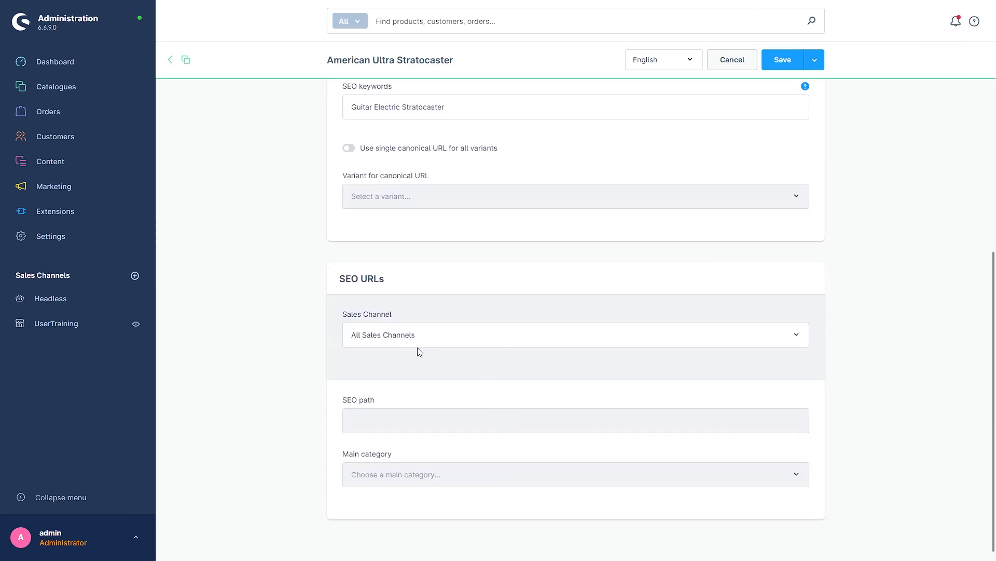
pyautogui.click(412, 336)
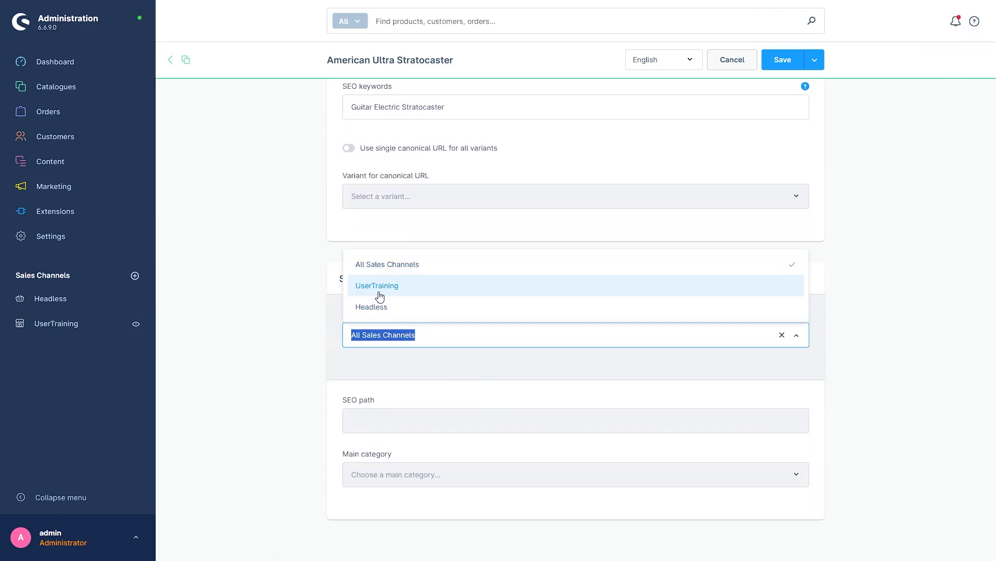
pyautogui.click(375, 287)
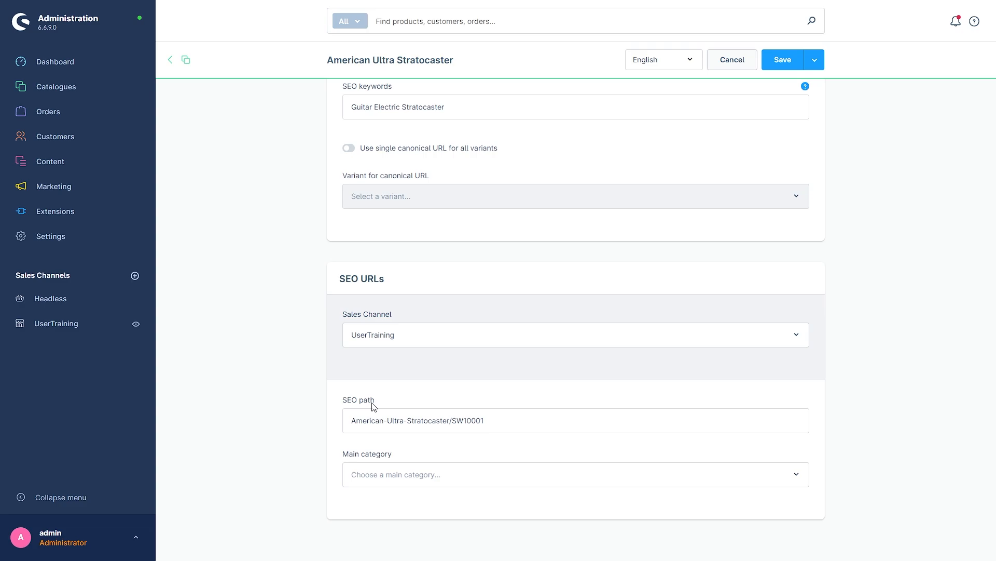
pyautogui.click(367, 474)
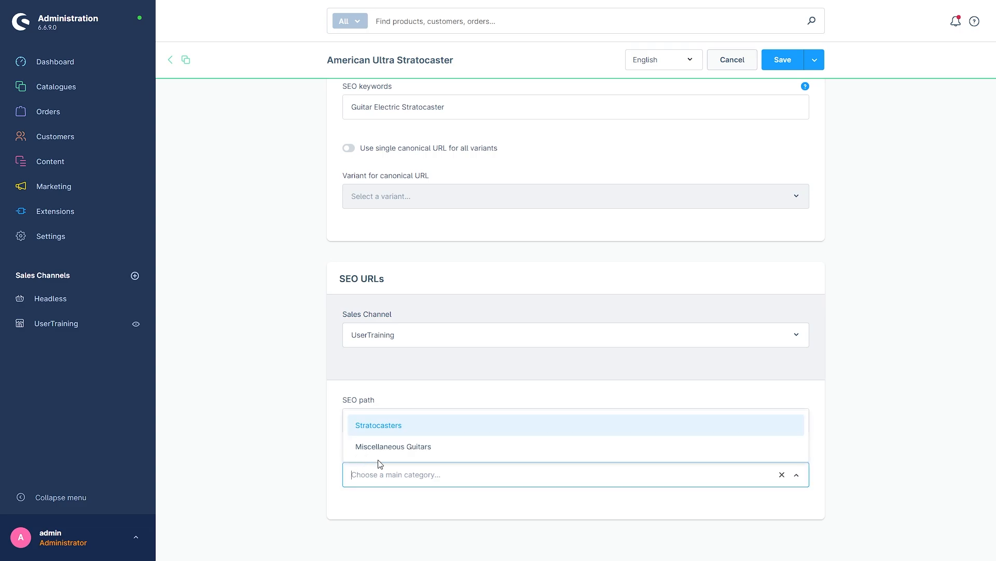
pyautogui.click(362, 431)
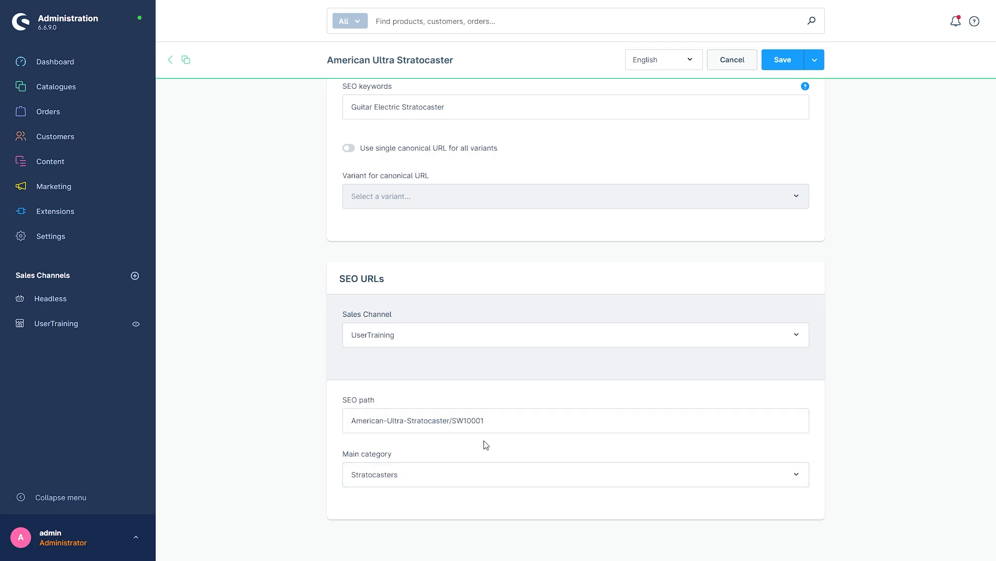
pyautogui.scroll(4, 675, 233)
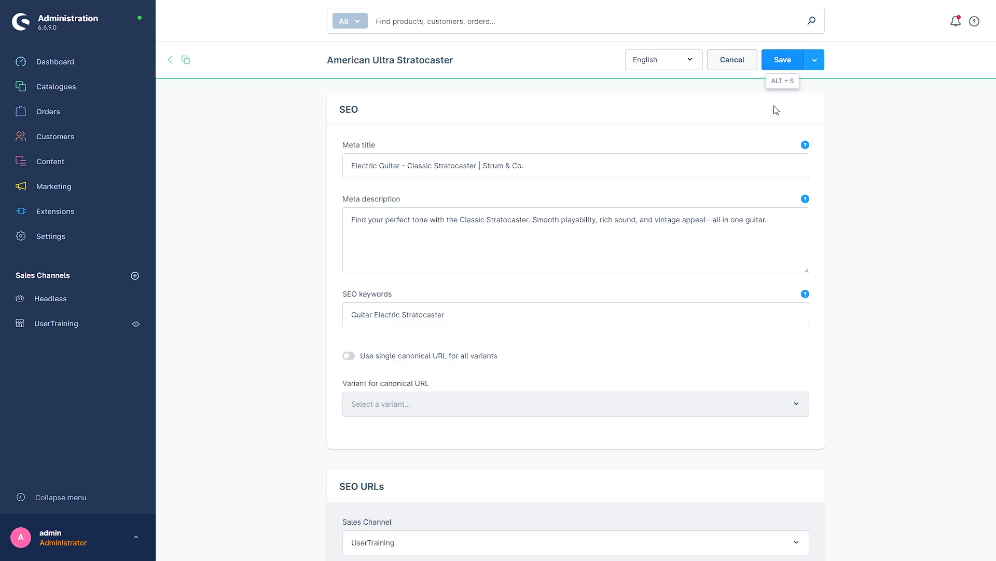
pyautogui.scroll(1, 918, 415)
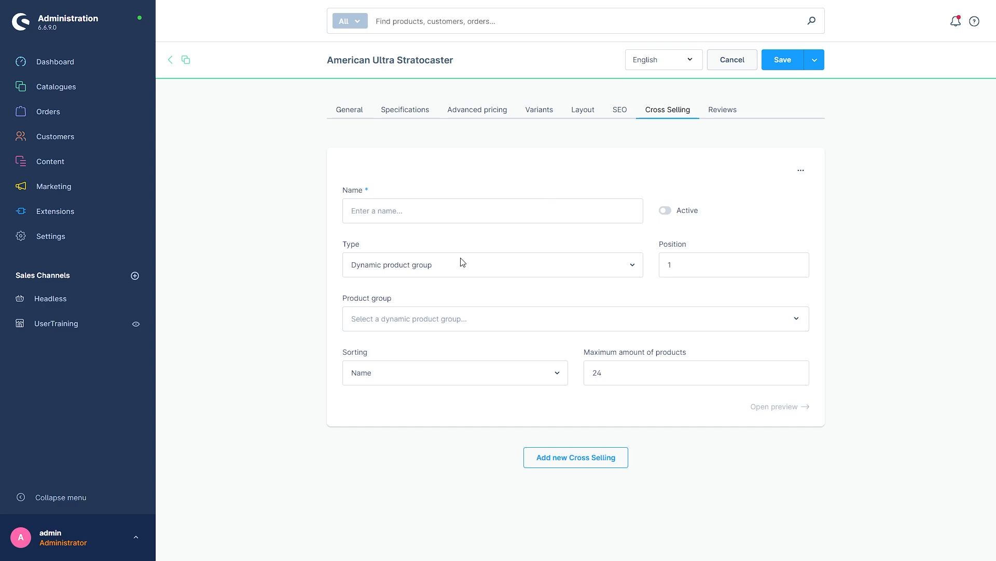
# Name the cross-selling 'testcross' and set its type to Manual selection.
pyautogui.click(409, 211)
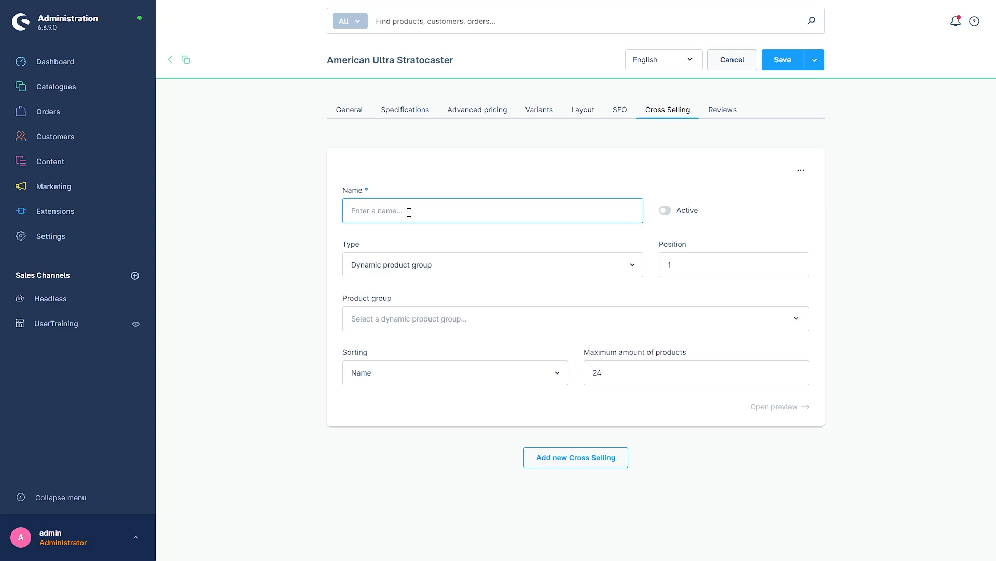
pyautogui.write('testcross')
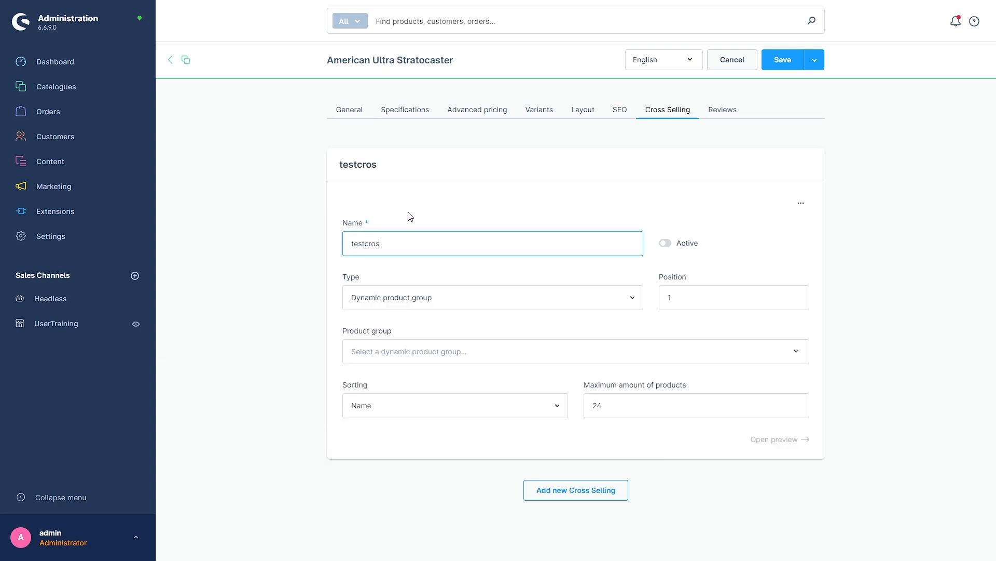
pyautogui.click(321, 282)
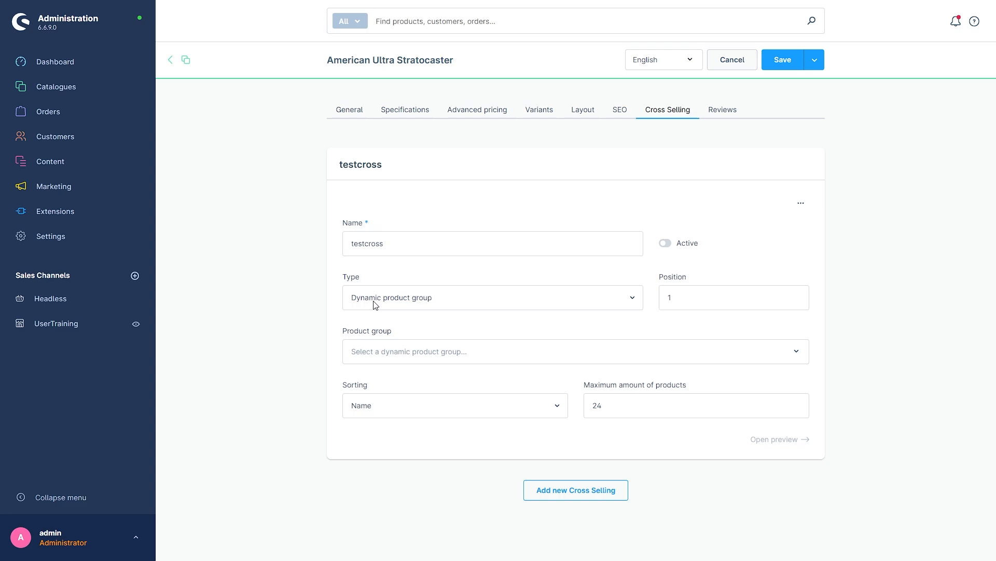
pyautogui.click(413, 301)
pyautogui.click(361, 330)
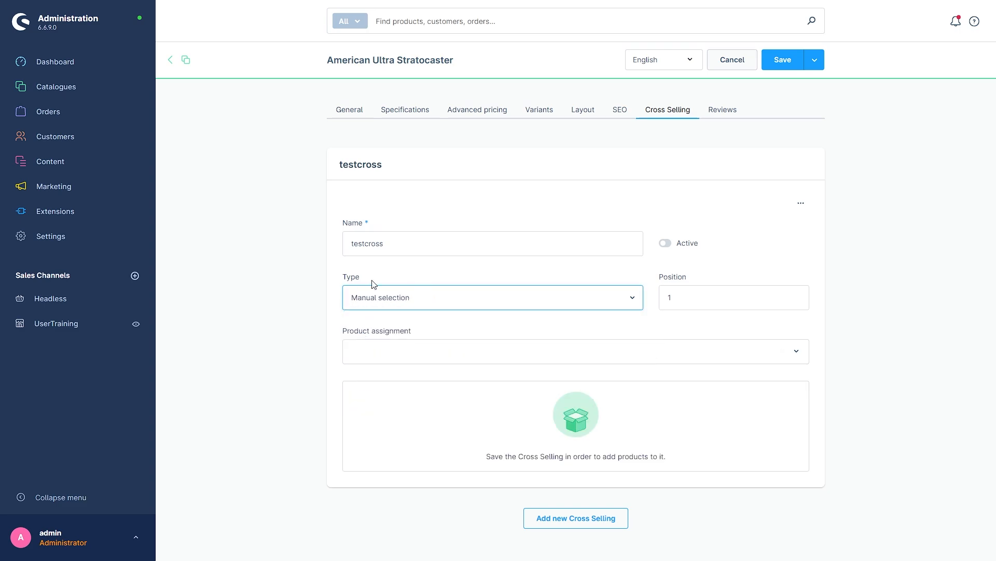
# Assign product Test, activate testcross, save the product and view its reviews.
pyautogui.click(392, 342)
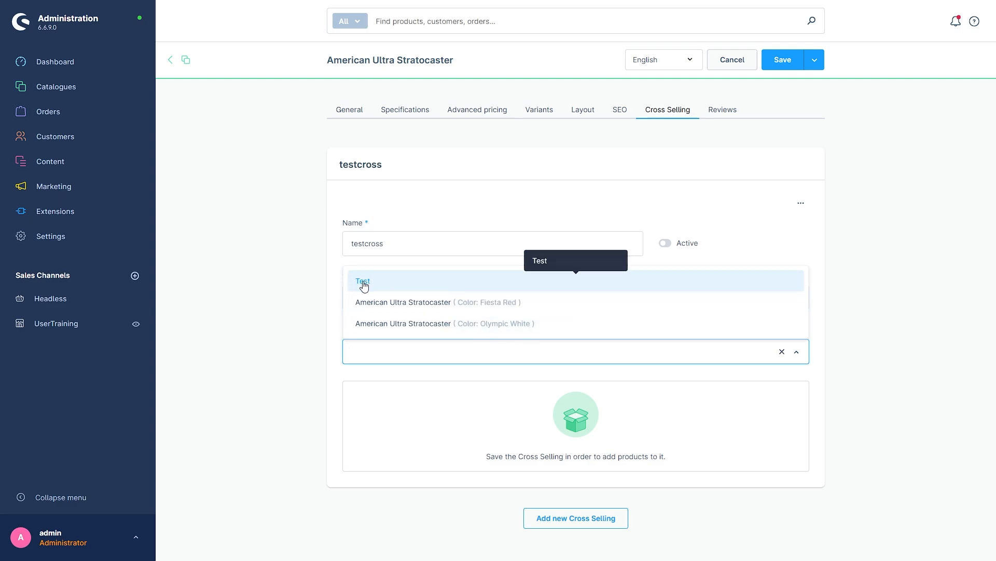
pyautogui.click(363, 285)
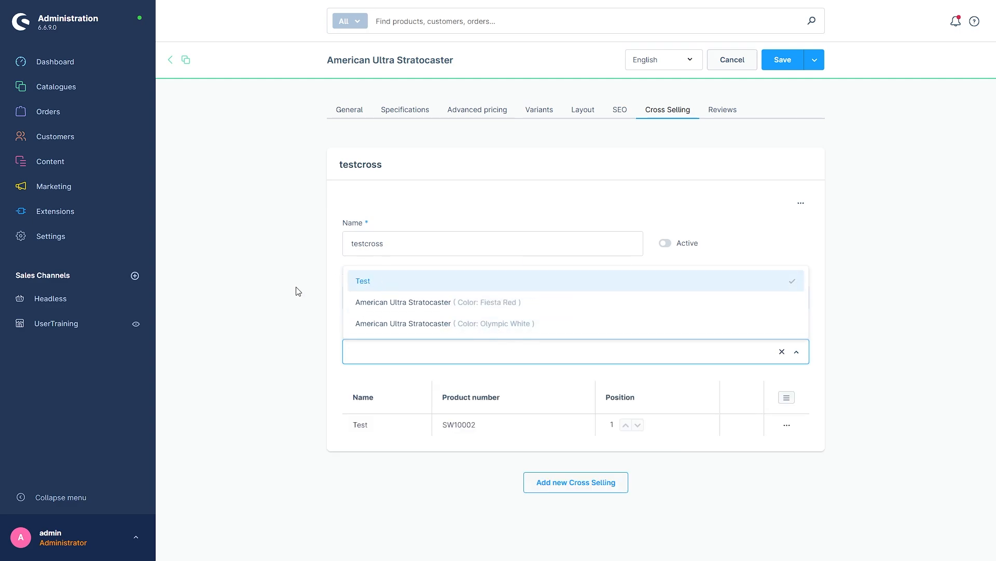
pyautogui.click(330, 393)
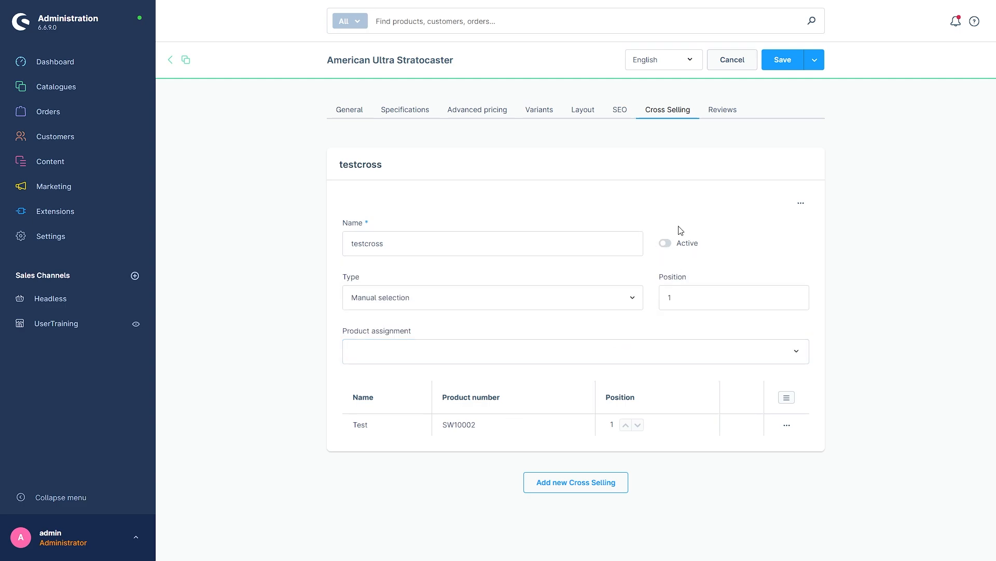
pyautogui.click(666, 254)
pyautogui.click(794, 66)
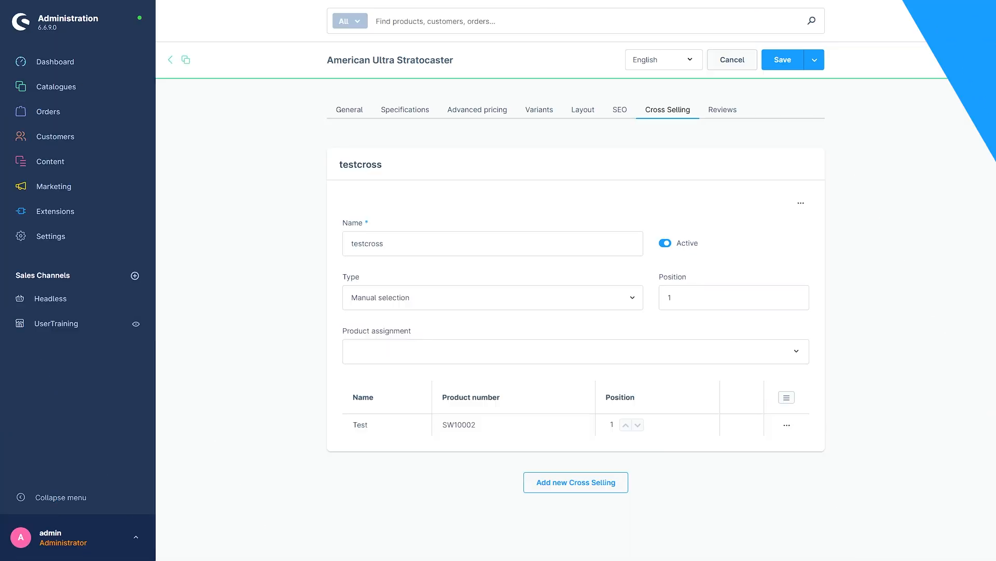
pyautogui.click(720, 110)
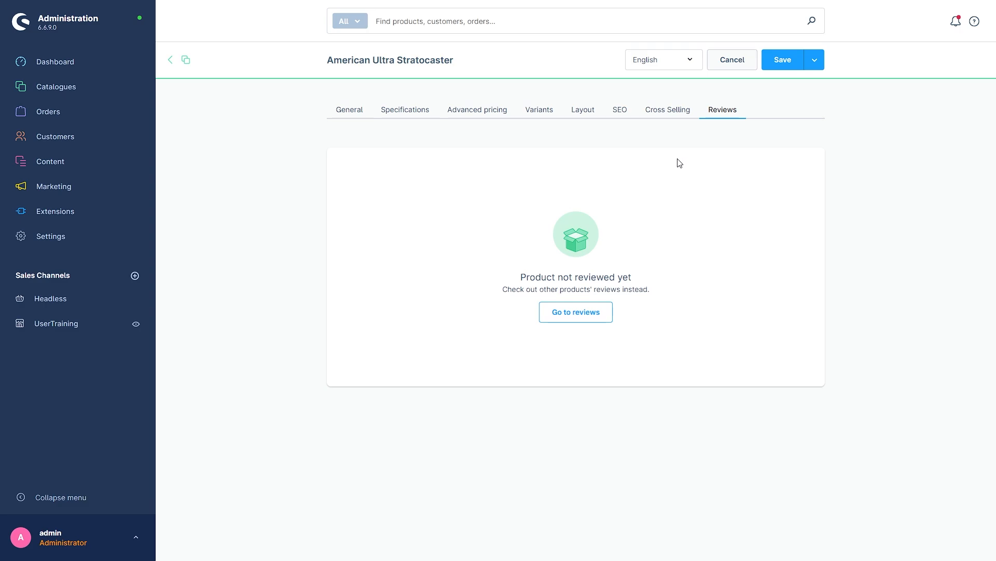
# Open the Advanced pricing tab and show the conditional price rule list.
pyautogui.click(472, 111)
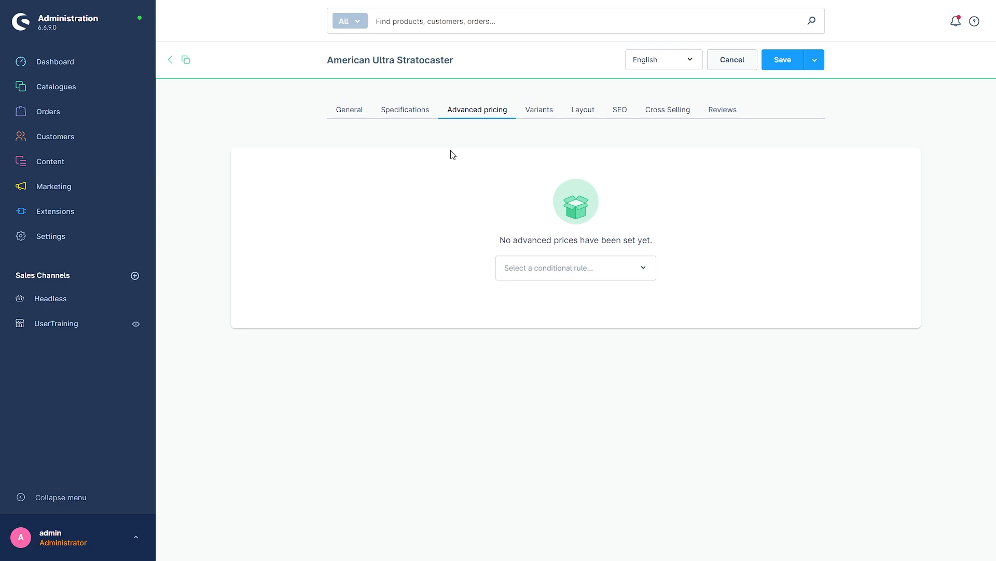
pyautogui.click(539, 276)
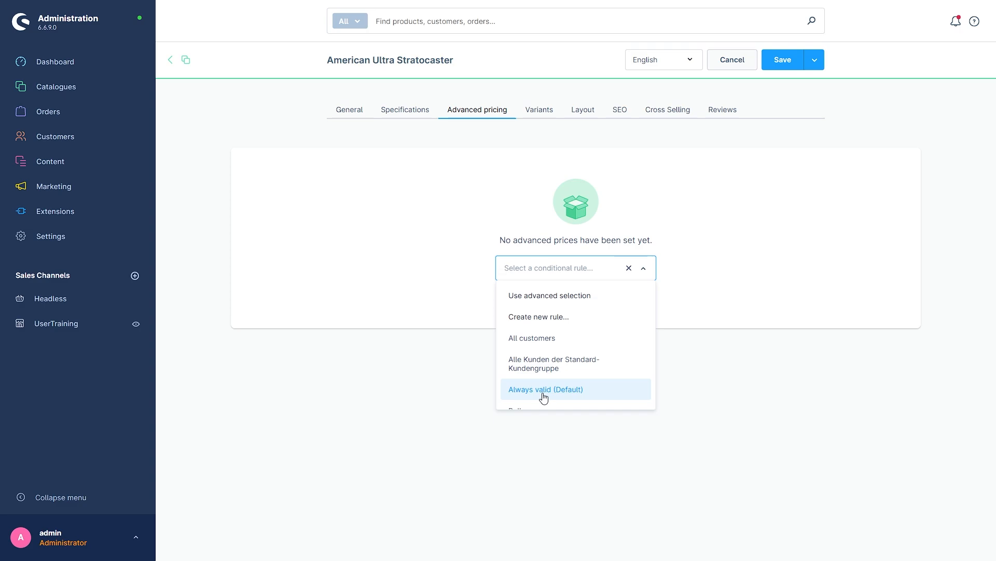
# Add an Always valid (Default) price: 1190 US-Dollar up to 3 units, 1100 from 4.
pyautogui.click(544, 397)
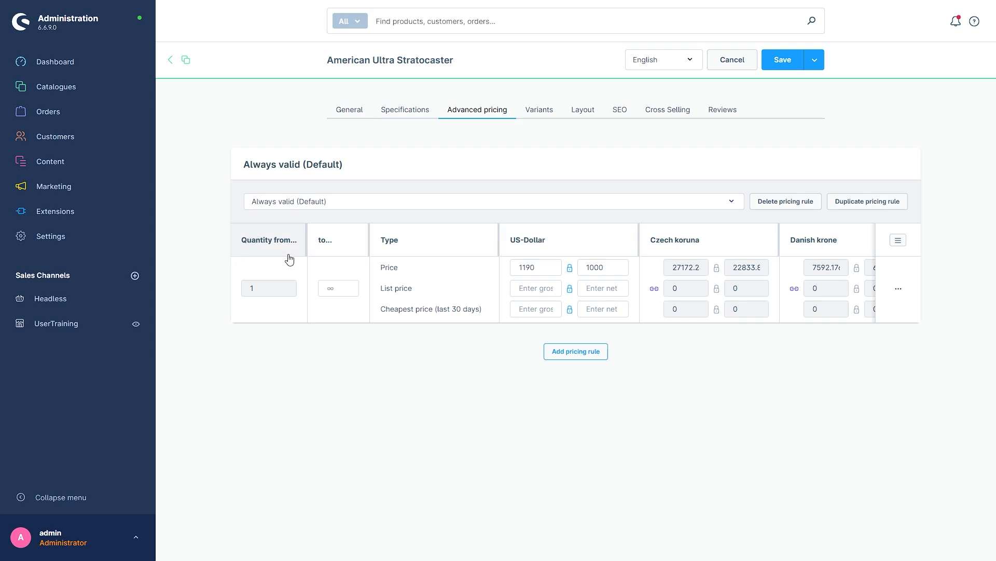
pyautogui.click(332, 288)
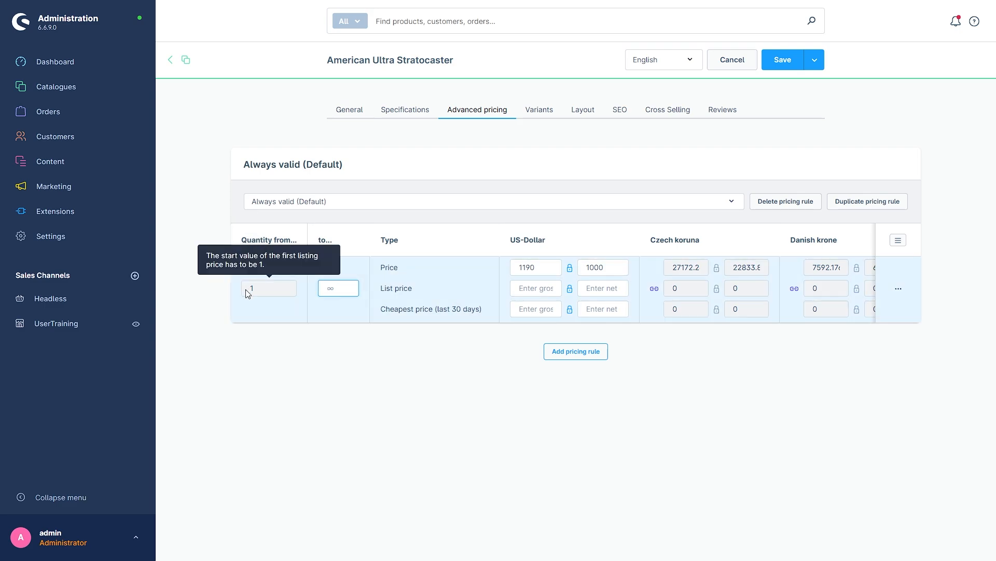
pyautogui.write('3')
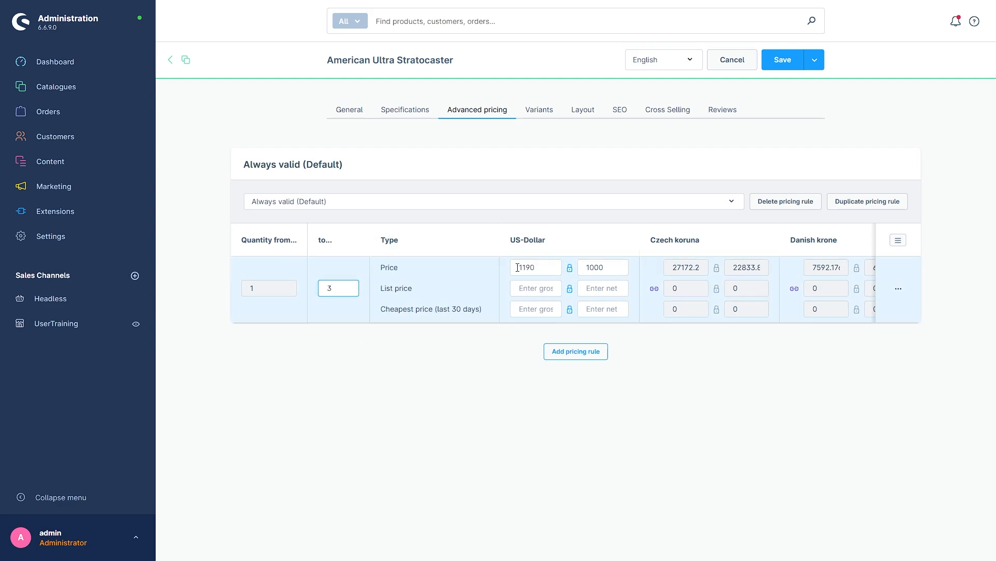
pyautogui.click(474, 325)
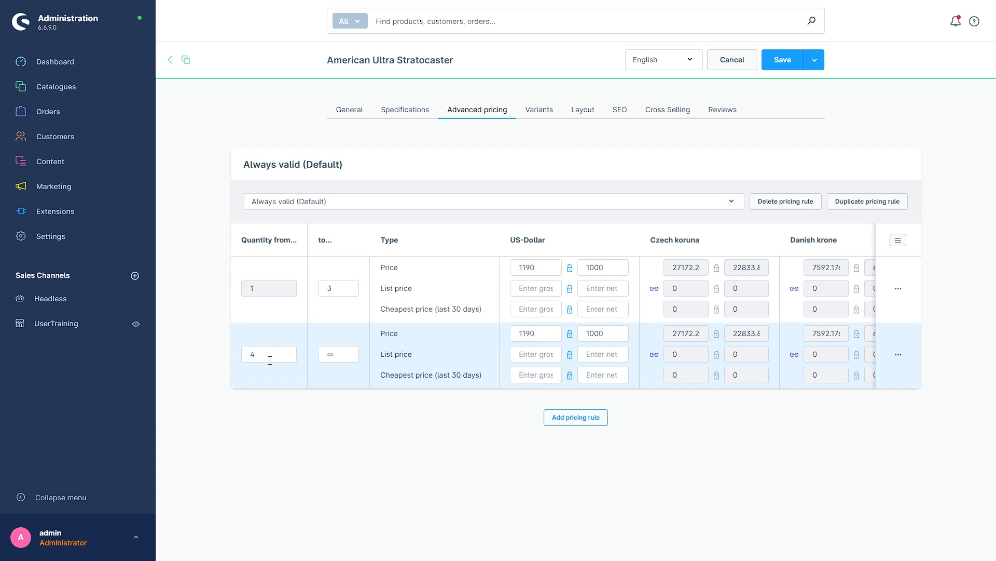
pyautogui.click(536, 333)
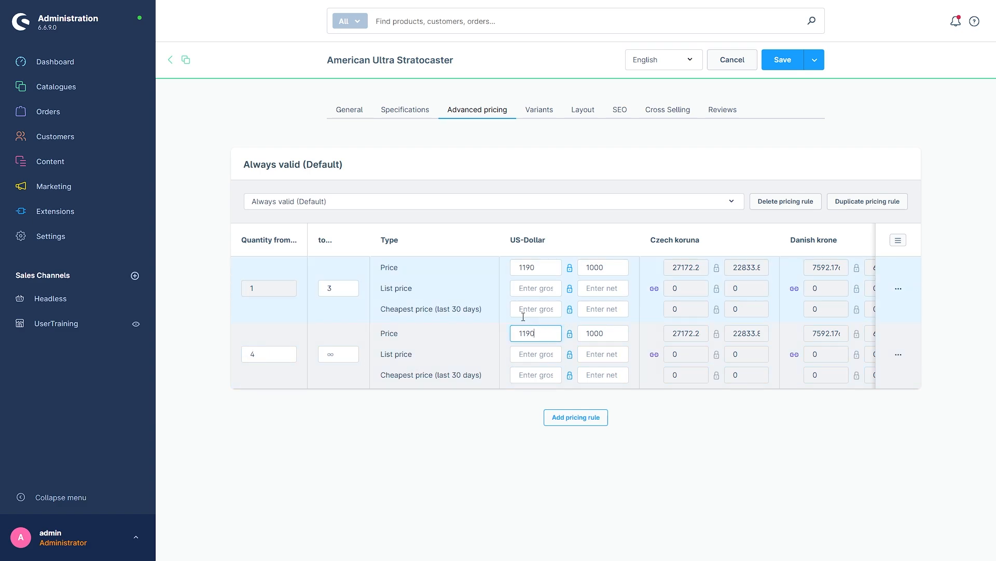
pyautogui.press('BackSpace')
pyautogui.press('BackSpace')
pyautogui.press('BackSpace')
pyautogui.write('100')
pyautogui.click(488, 470)
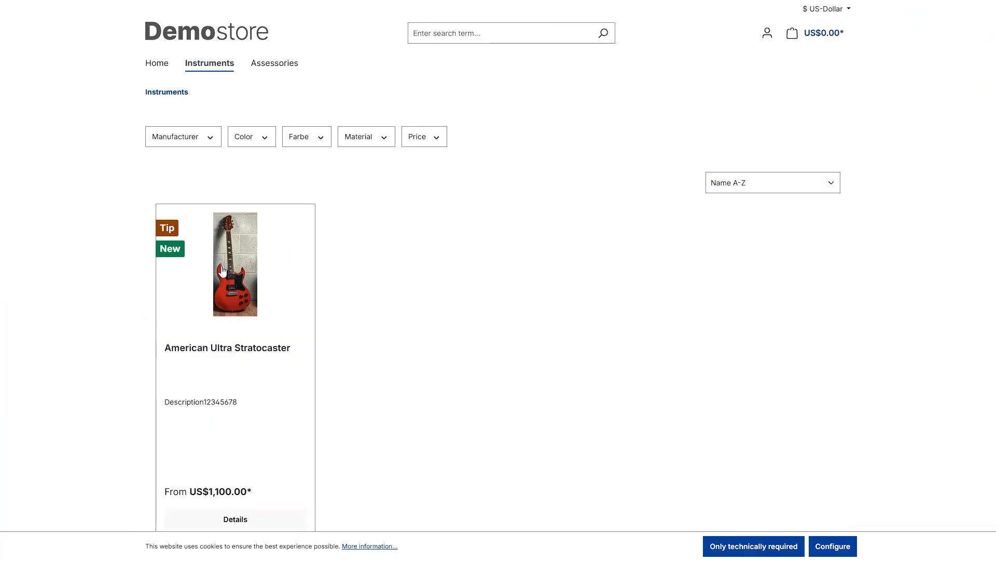
# Check the tiered prices: US$1,190.00 up to 3 and US$1,100.00 from 4.
pyautogui.scroll(-1, 493, 319)
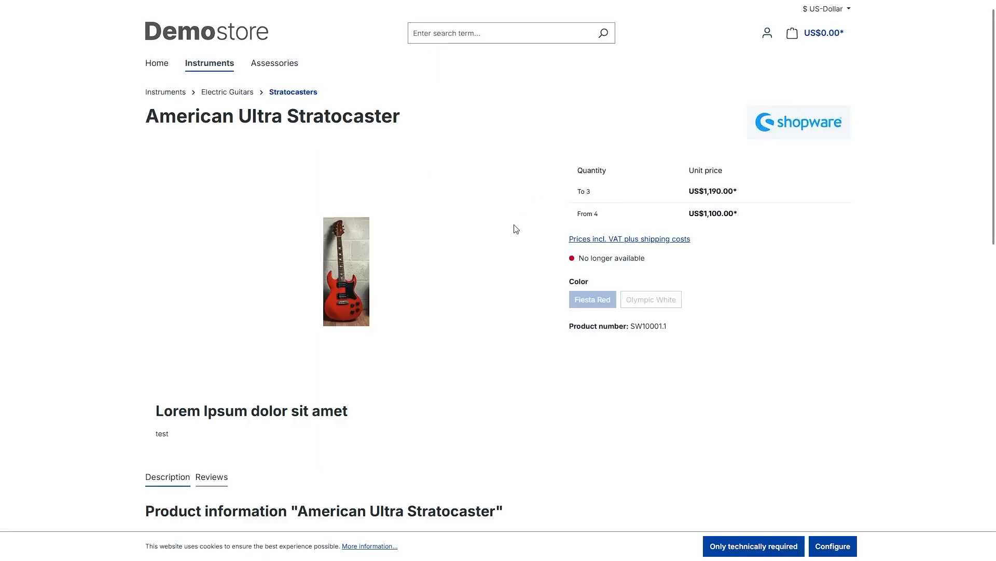
pyautogui.moveTo(568, 167); pyautogui.dragTo(767, 225)
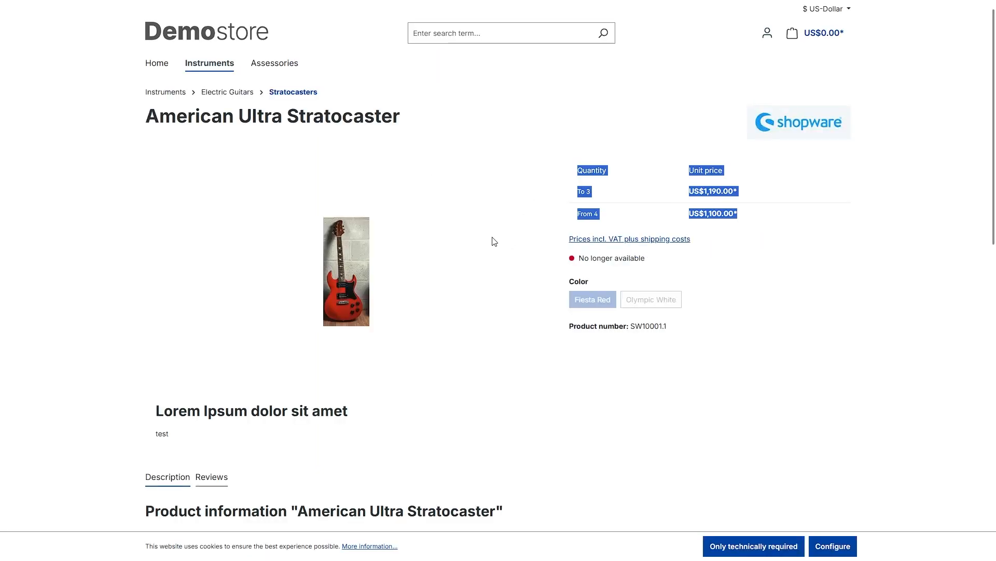
pyautogui.scroll(-1, 356, 318)
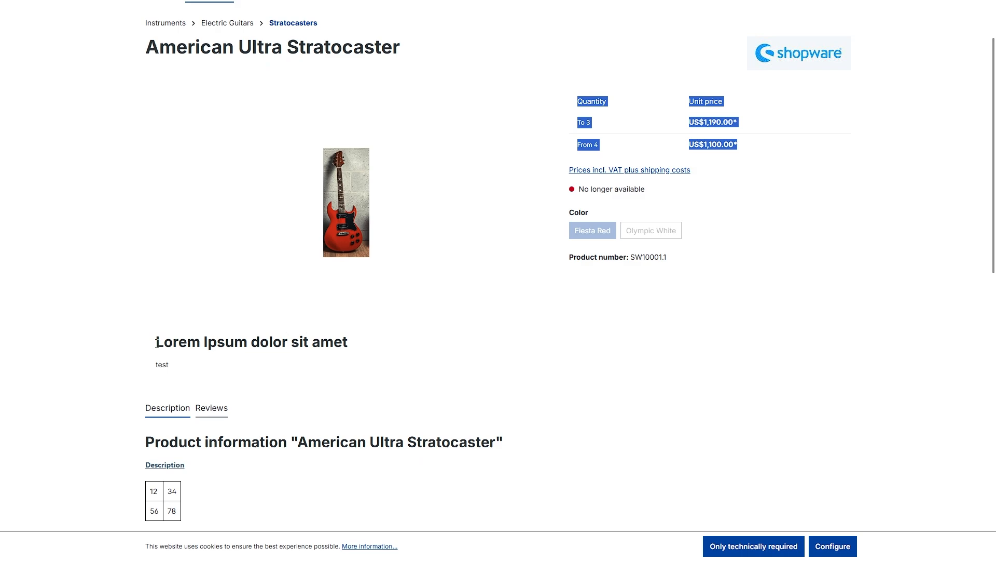
pyautogui.moveTo(156, 342); pyautogui.dragTo(367, 362)
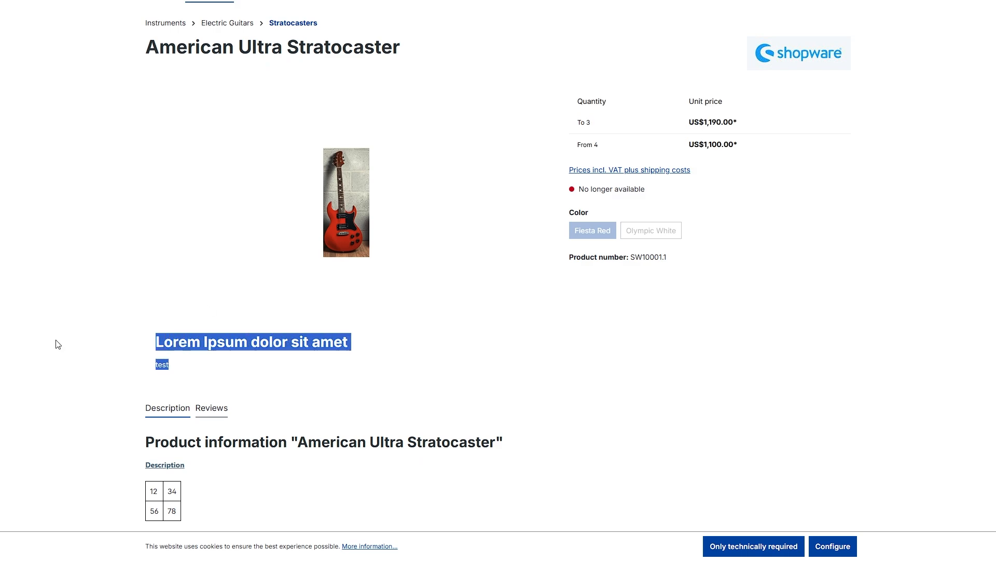
# Show the reviews and scroll down to the testcross slider offering Test.
pyautogui.scroll(-1, 399, 361)
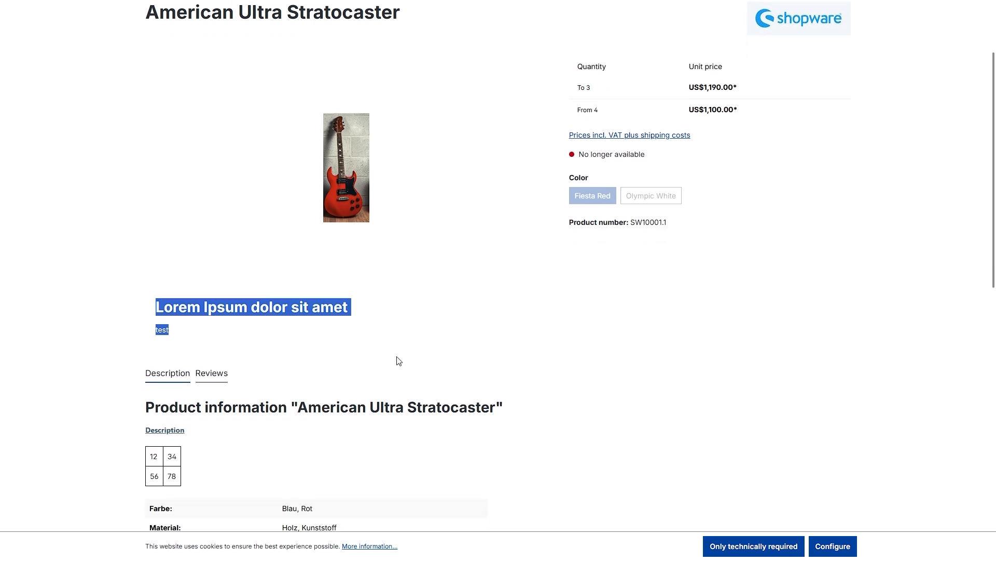
pyautogui.click(213, 338)
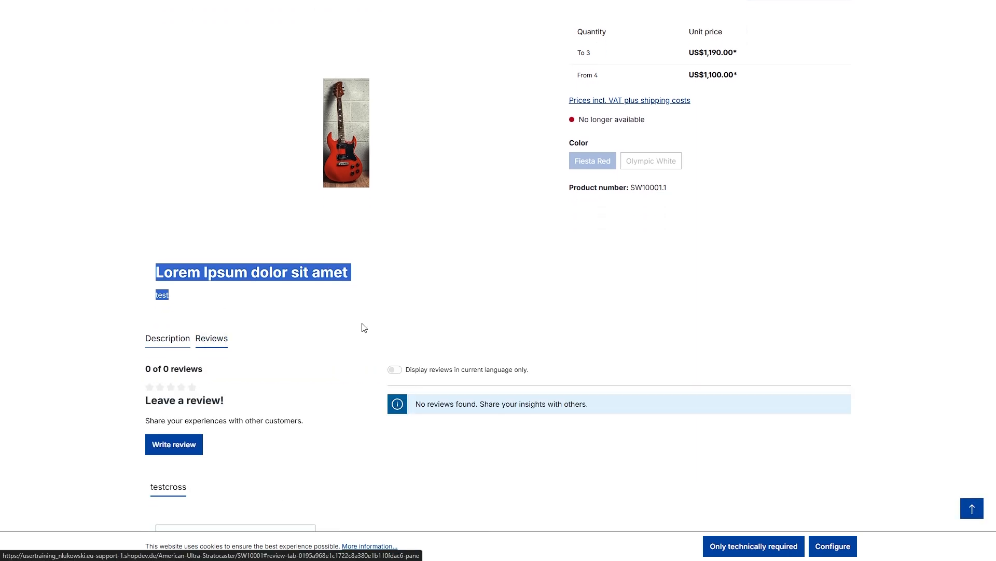
pyautogui.scroll(-3, 363, 326)
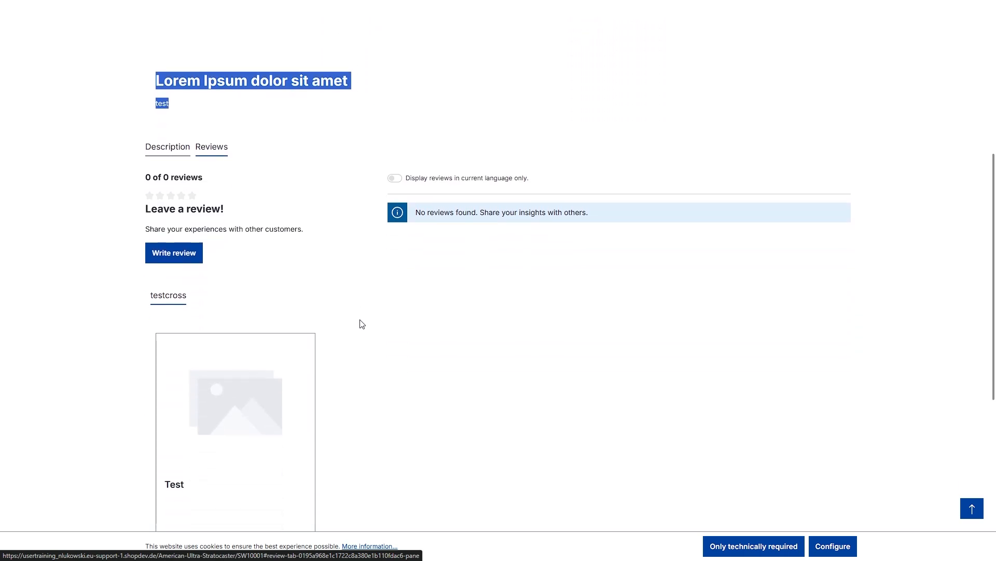
pyautogui.scroll(-3, 362, 324)
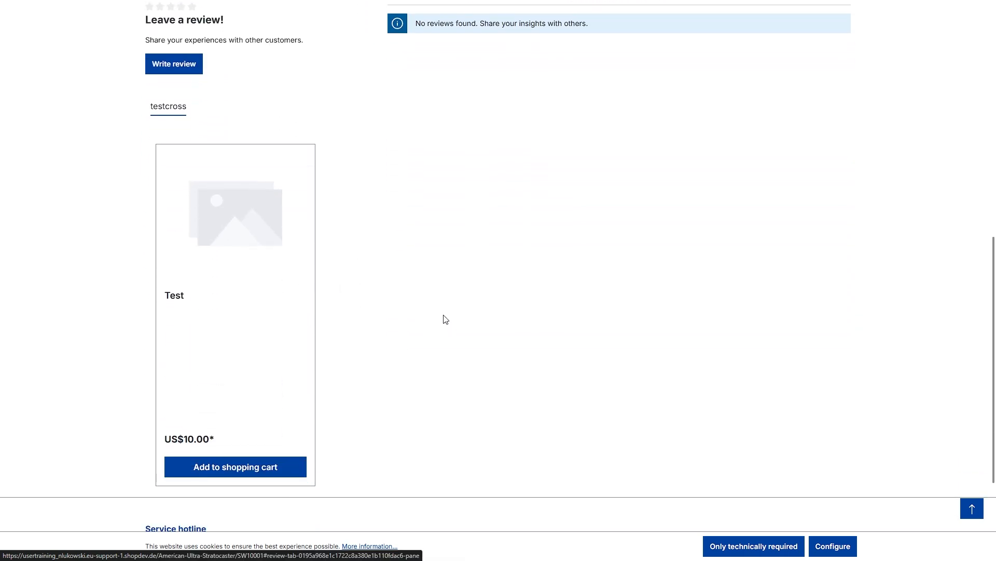